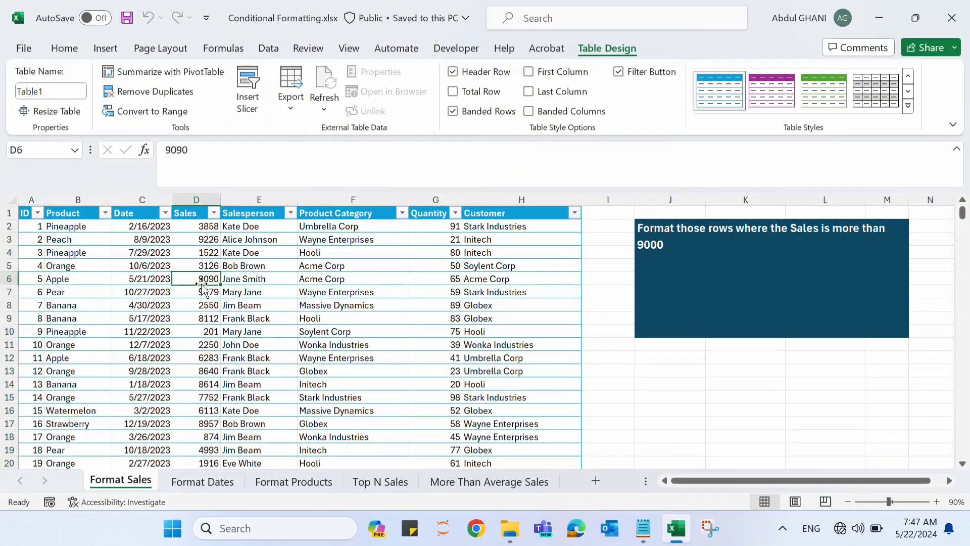
{"action": "left_click", "coordinate": [205, 291]}
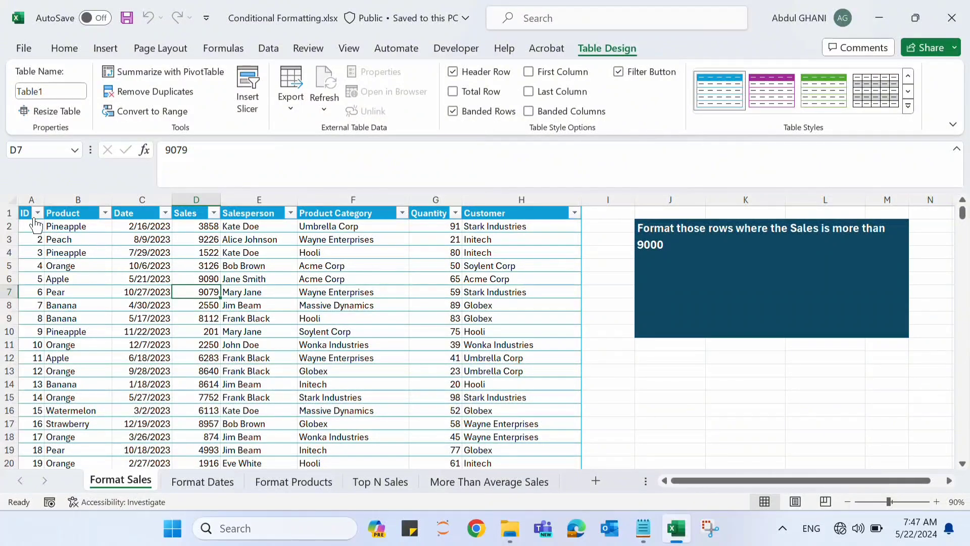
{"action": "left_click", "coordinate": [26, 196]}
{"action": "left_click_drag", "start_coordinate": [27, 195], "coordinate": [147, 198]}
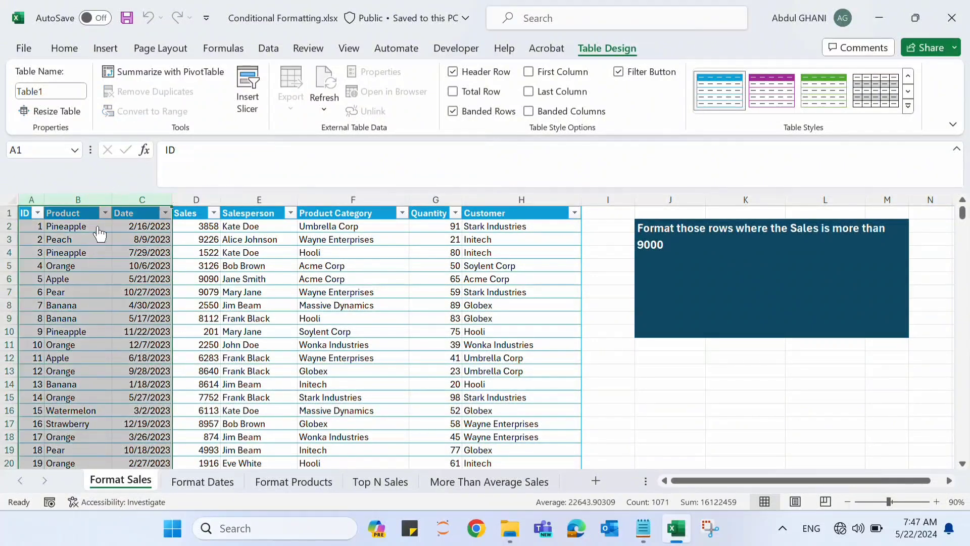
{"action": "left_click", "coordinate": [70, 251]}
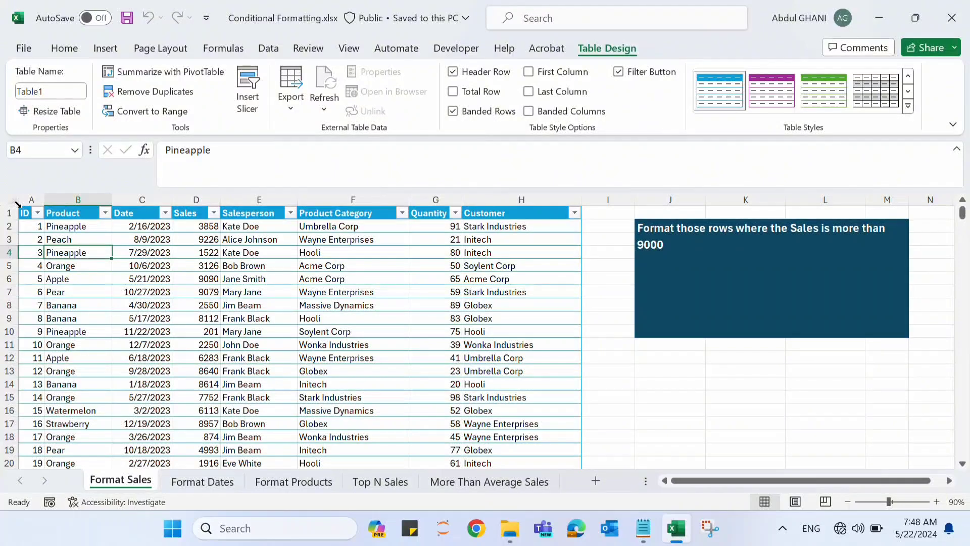
Step: Select all data rows of the Format Sales table and start a new conditional formatting rule that uses a formula
{"action": "left_click", "coordinate": [18, 204]}
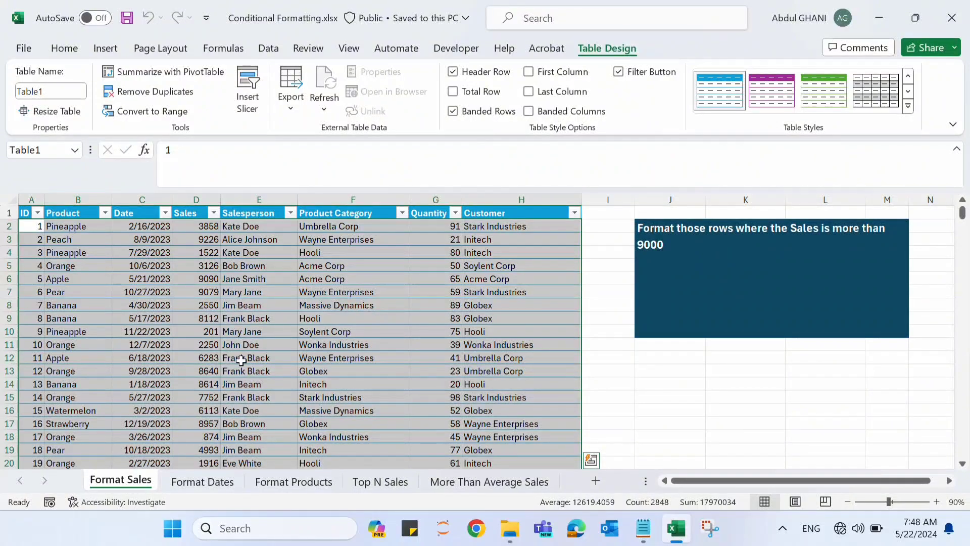
{"action": "left_click_drag", "start_coordinate": [962, 213], "coordinate": [966, 457]}
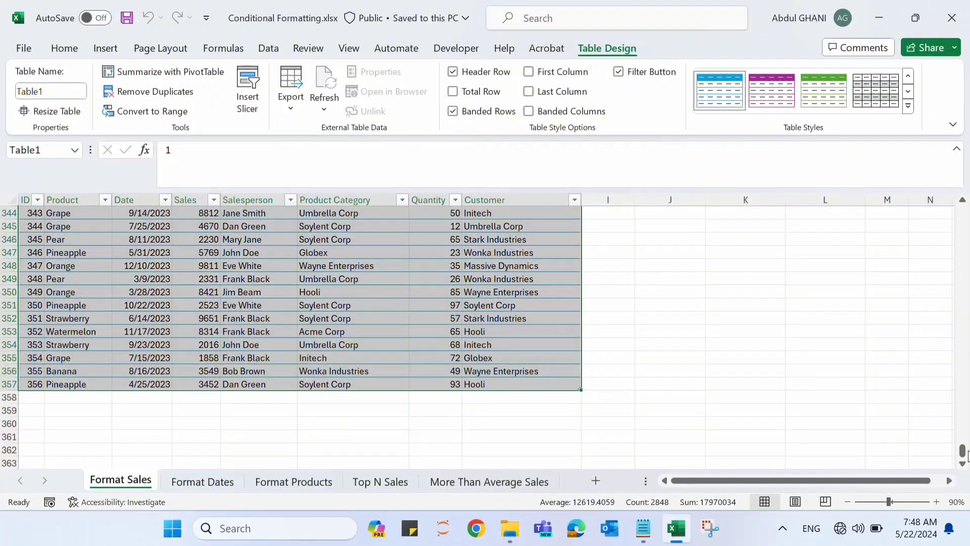
{"action": "left_click_drag", "start_coordinate": [962, 451], "coordinate": [907, 199]}
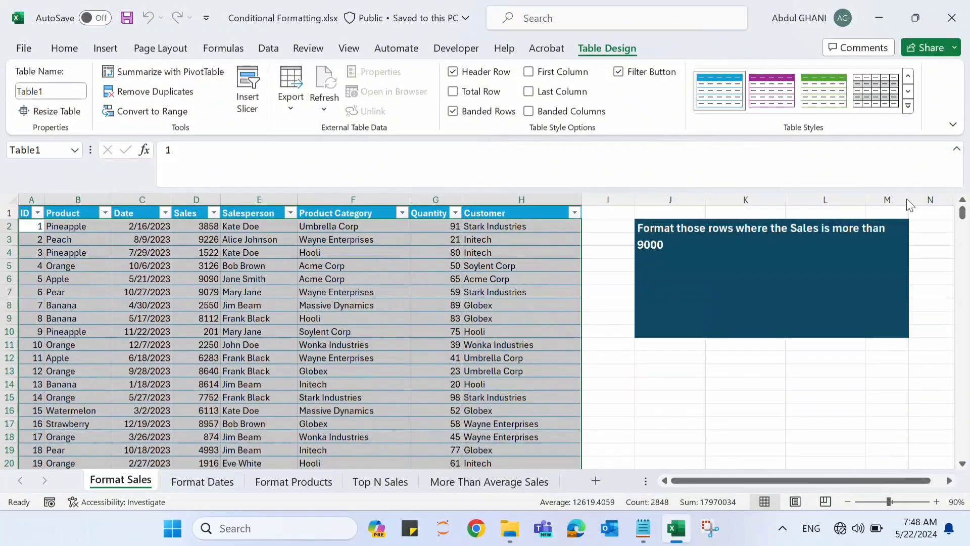
{"action": "left_click", "coordinate": [65, 48]}
{"action": "left_click", "coordinate": [520, 71]}
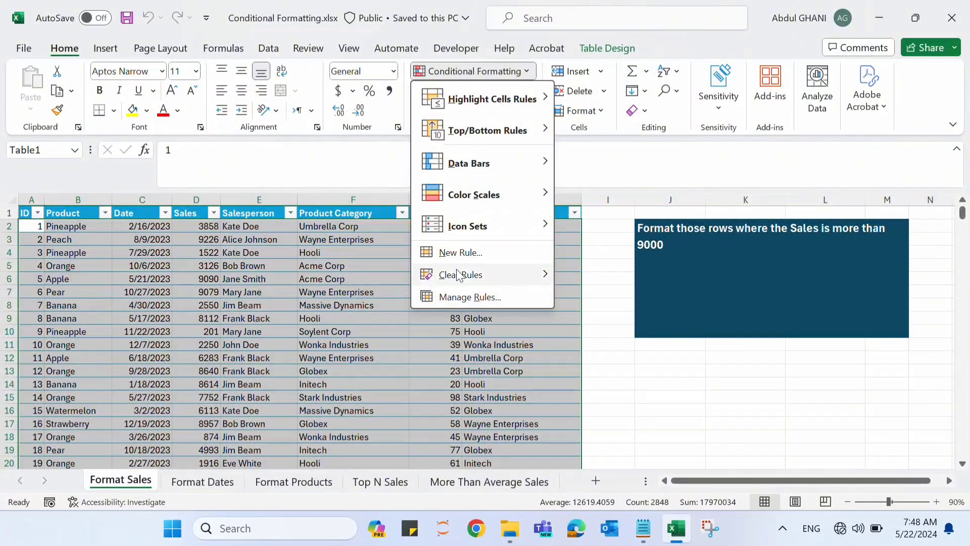
{"action": "left_click", "coordinate": [475, 252]}
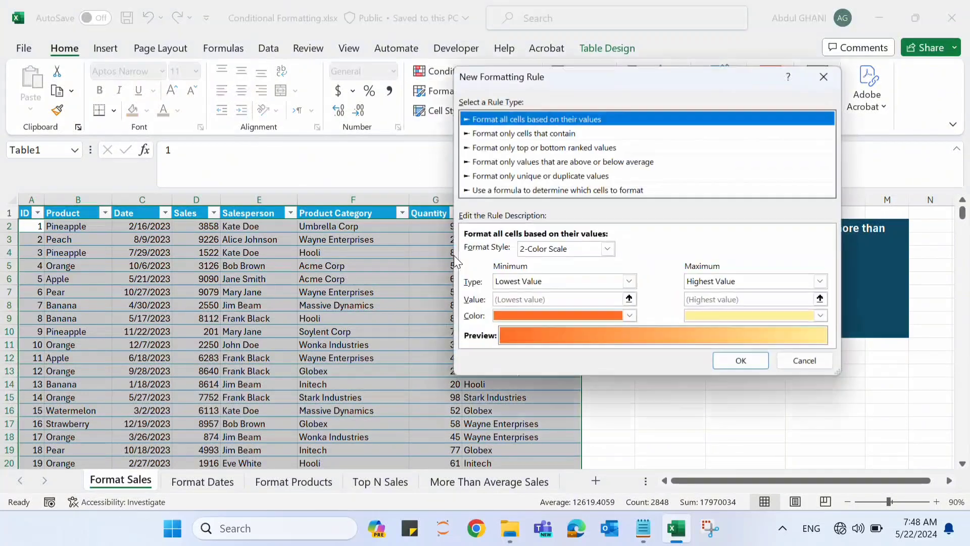
{"action": "left_click", "coordinate": [520, 190]}
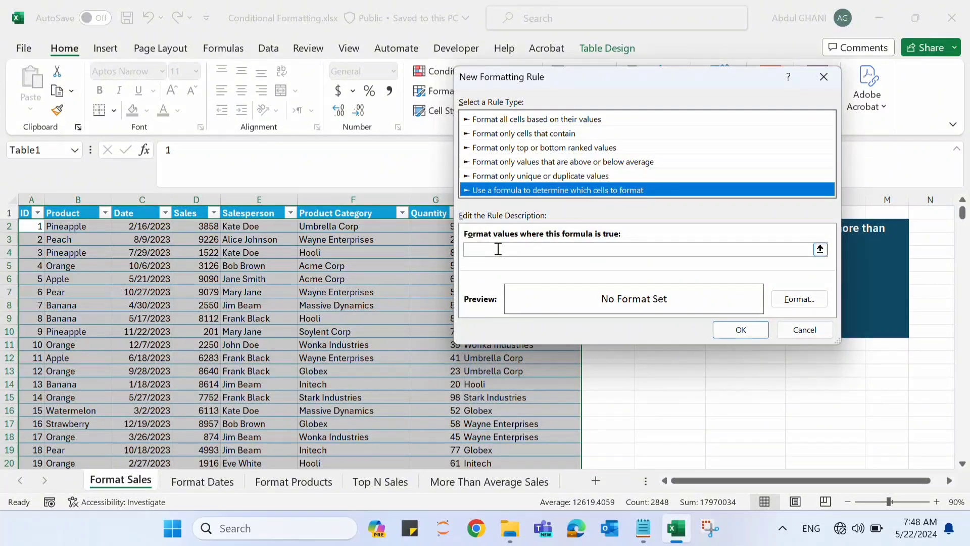
Step: Enter =$D2>9000 as the rule formula, keeping only the Sales column reference absolute
{"action": "left_click", "coordinate": [480, 249]}
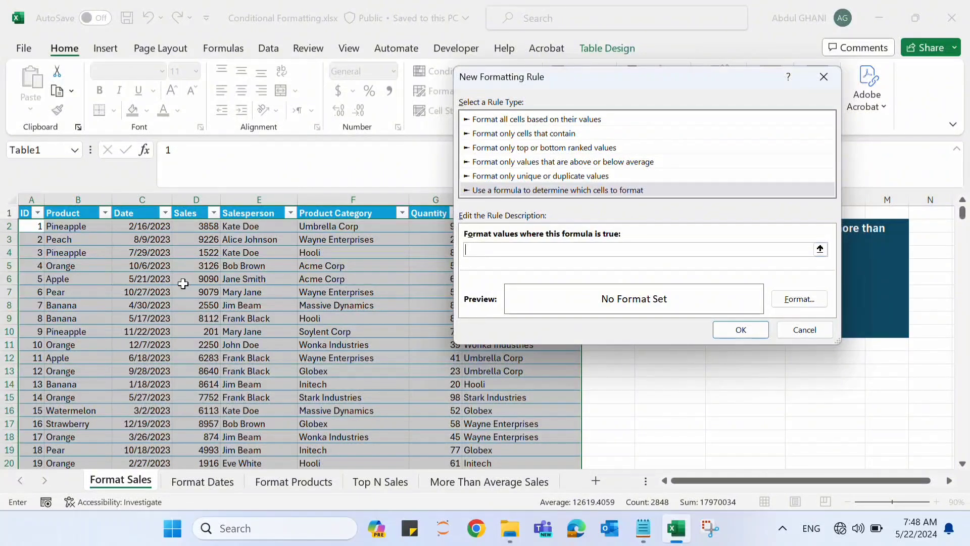
{"action": "left_click", "coordinate": [195, 225]}
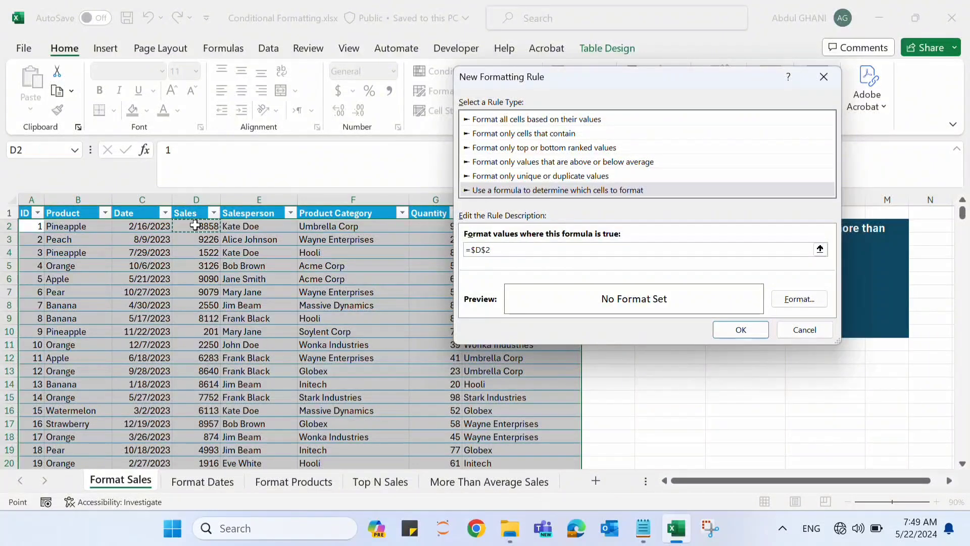
{"action": "left_click", "coordinate": [490, 249]}
{"action": "key", "text": "BackSpace"}
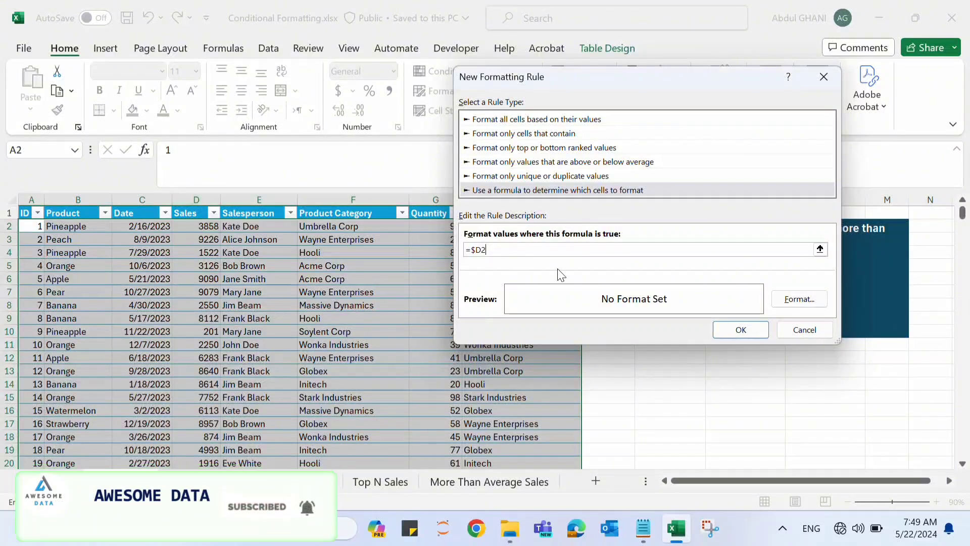
{"action": "type", "text": ">9000"}
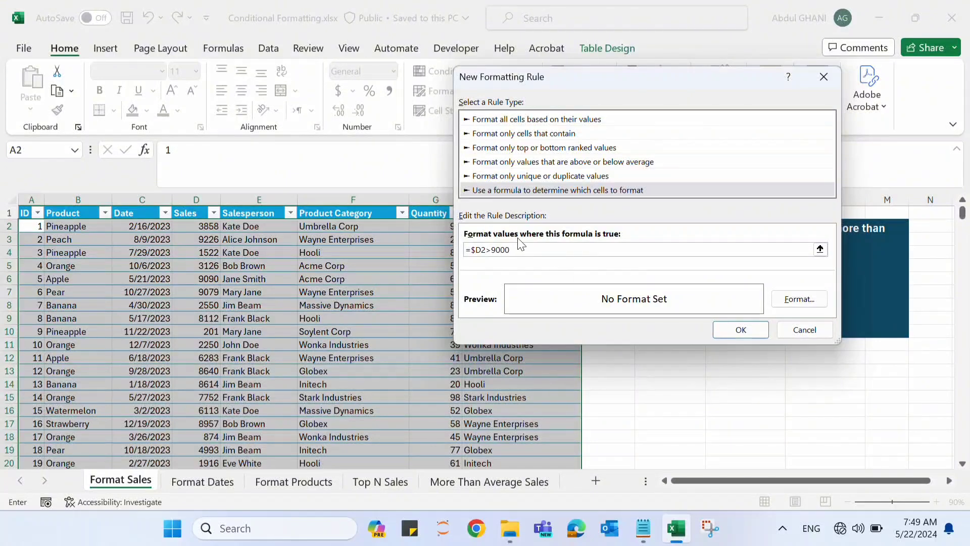
Step: Give the rule a light green fill with bold green text and apply it to the table
{"action": "left_click", "coordinate": [815, 298]}
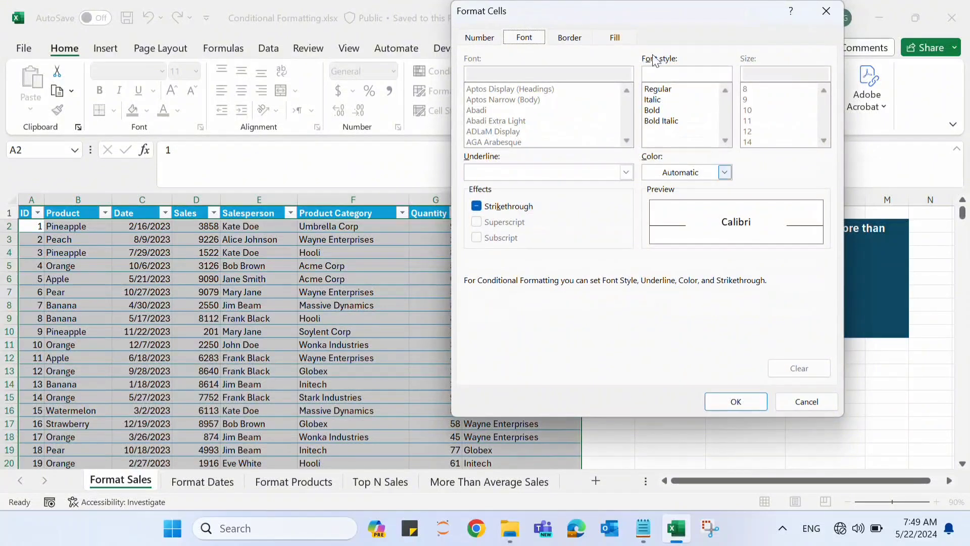
{"action": "left_click", "coordinate": [617, 34]}
{"action": "left_click", "coordinate": [600, 109]}
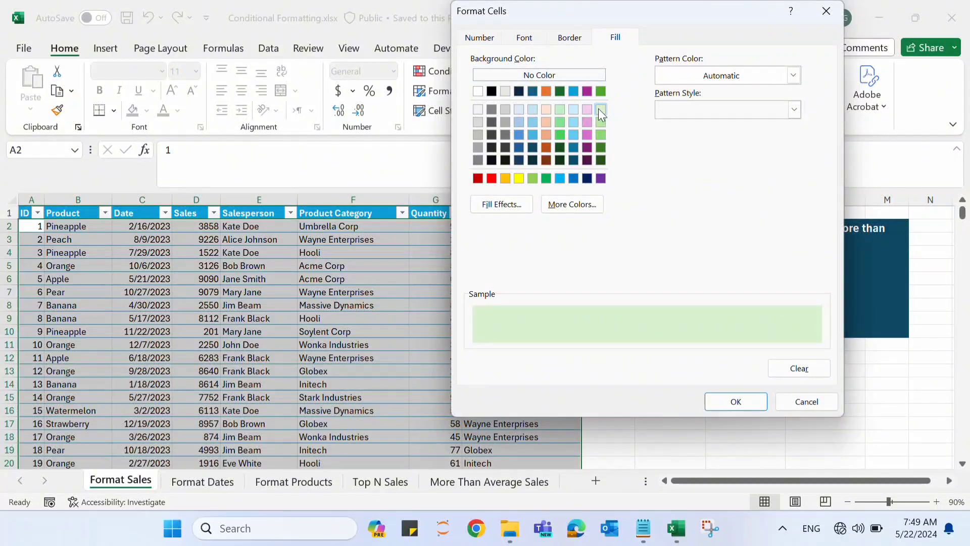
{"action": "left_click", "coordinate": [526, 38]}
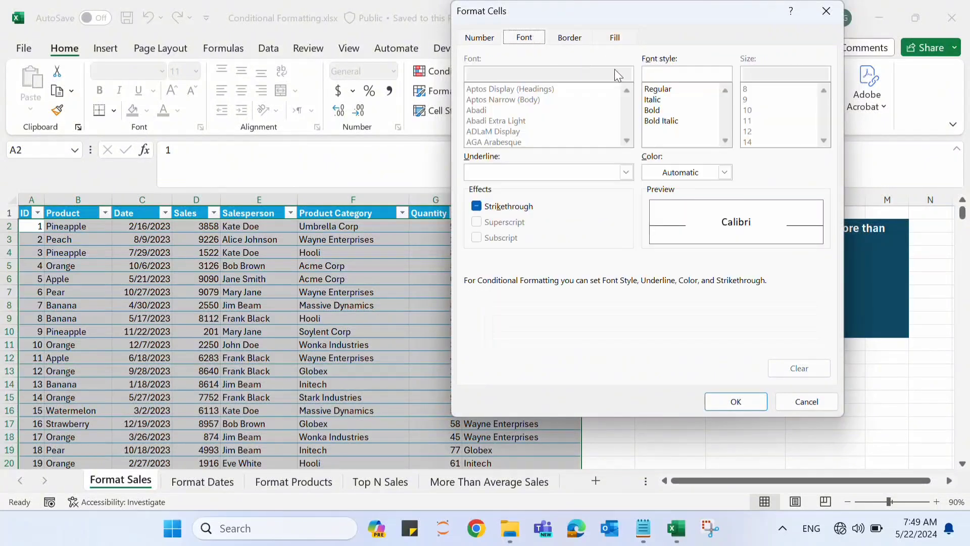
{"action": "left_click", "coordinate": [653, 110]}
{"action": "left_click", "coordinate": [697, 173]}
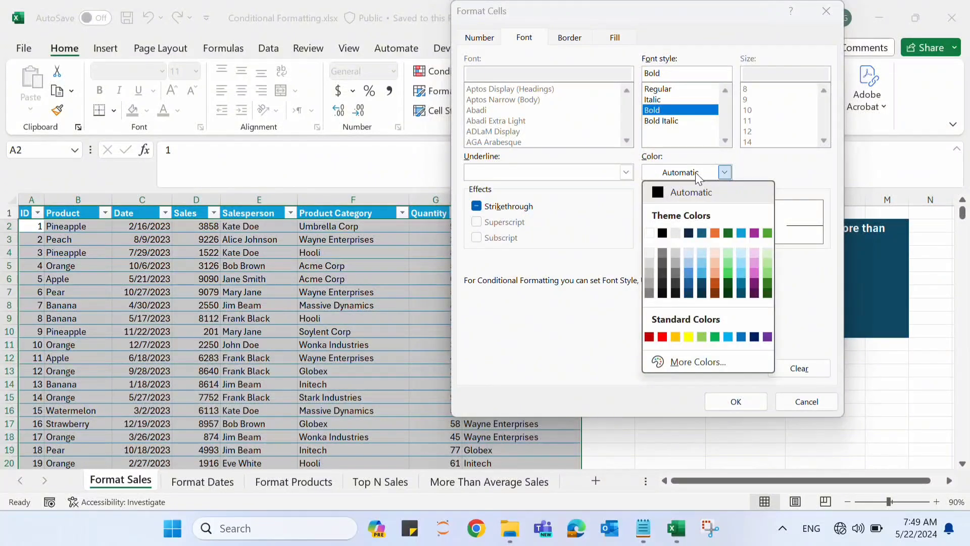
{"action": "left_click", "coordinate": [768, 232]}
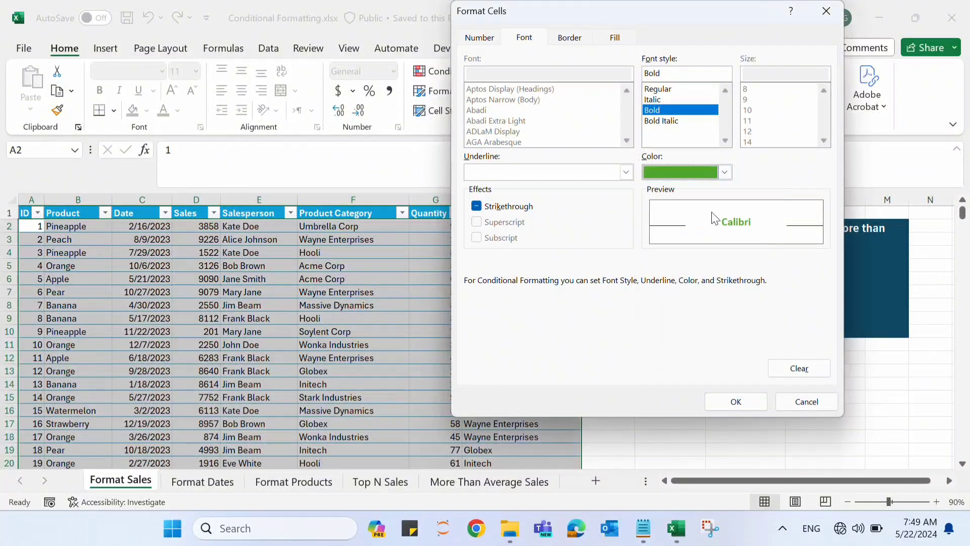
{"action": "left_click", "coordinate": [735, 401]}
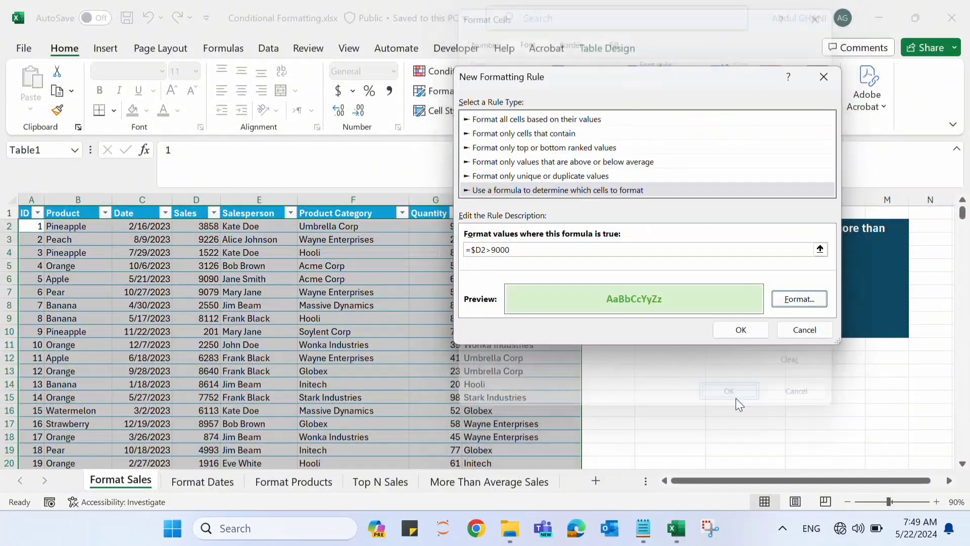
{"action": "left_click", "coordinate": [731, 329]}
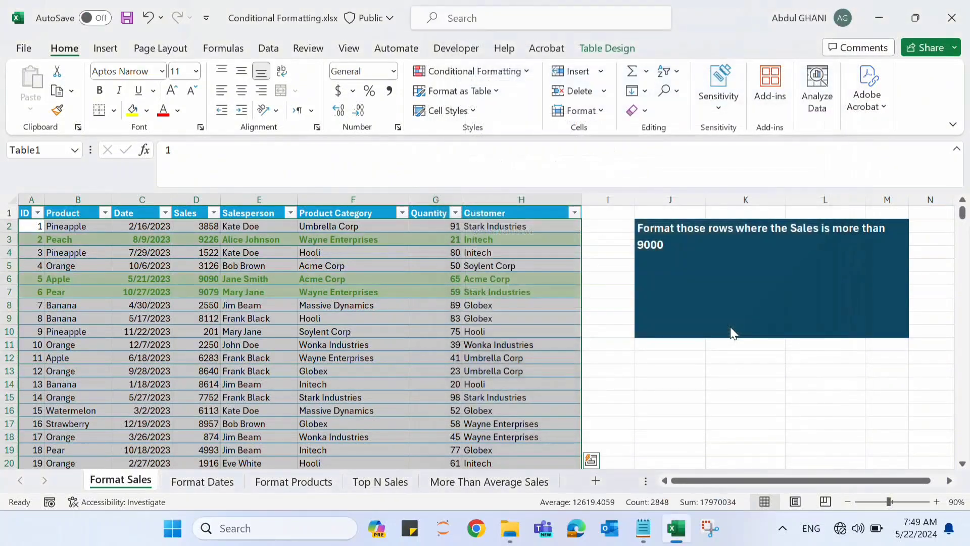
{"action": "left_click", "coordinate": [352, 279]}
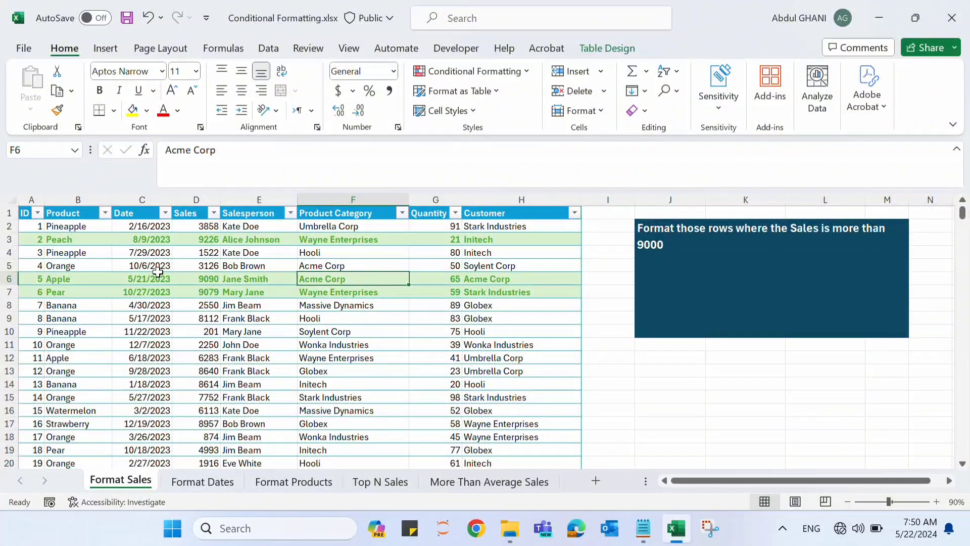
{"action": "left_click", "coordinate": [208, 279]}
{"action": "mouse_move", "coordinate": [962, 214]}
{"action": "left_mouse_down"}
{"action": "mouse_move", "coordinate": [961, 271]}
{"action": "mouse_move", "coordinate": [948, 202]}
{"action": "left_mouse_up"}
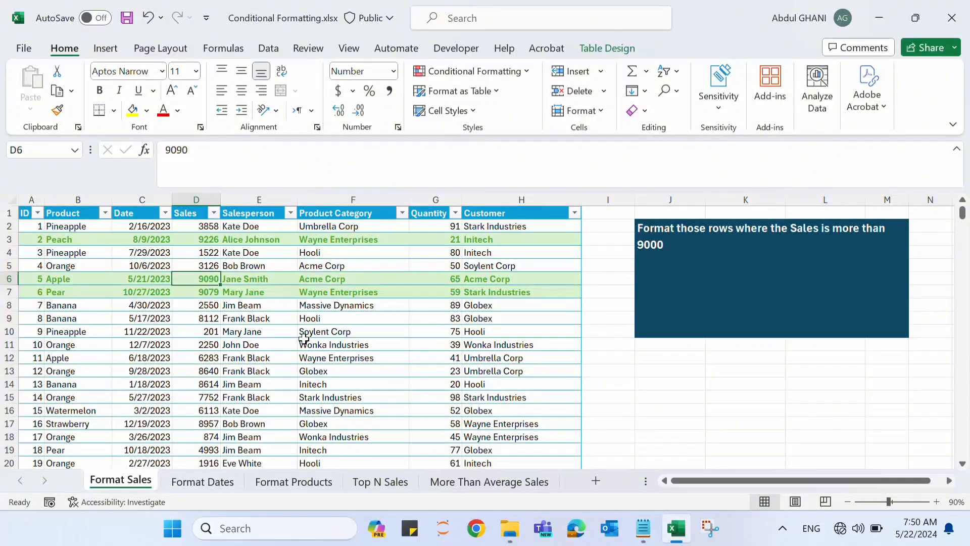
Step: On the Format Dates sheet, select all table data and start a new conditional formatting rule that uses a formula
{"action": "left_click", "coordinate": [202, 481]}
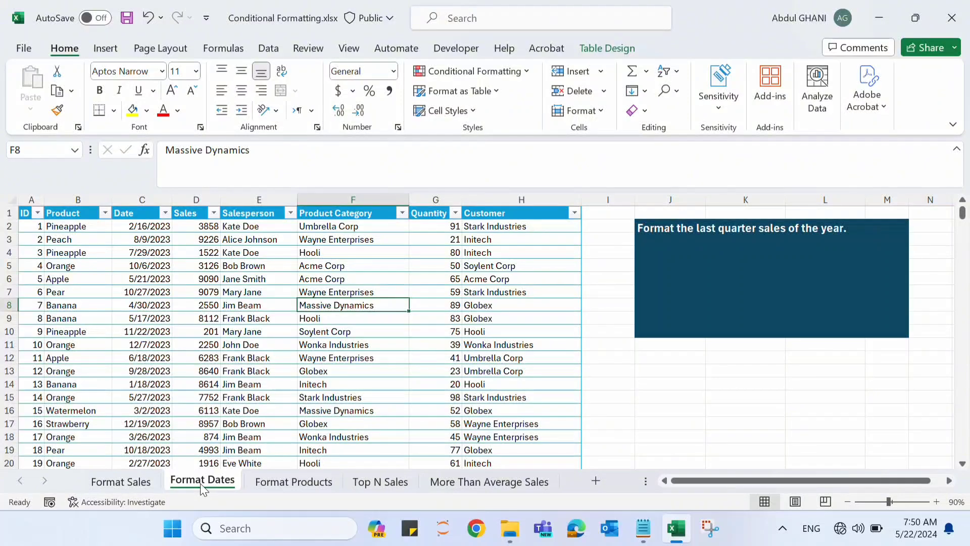
{"action": "left_click", "coordinate": [732, 292]}
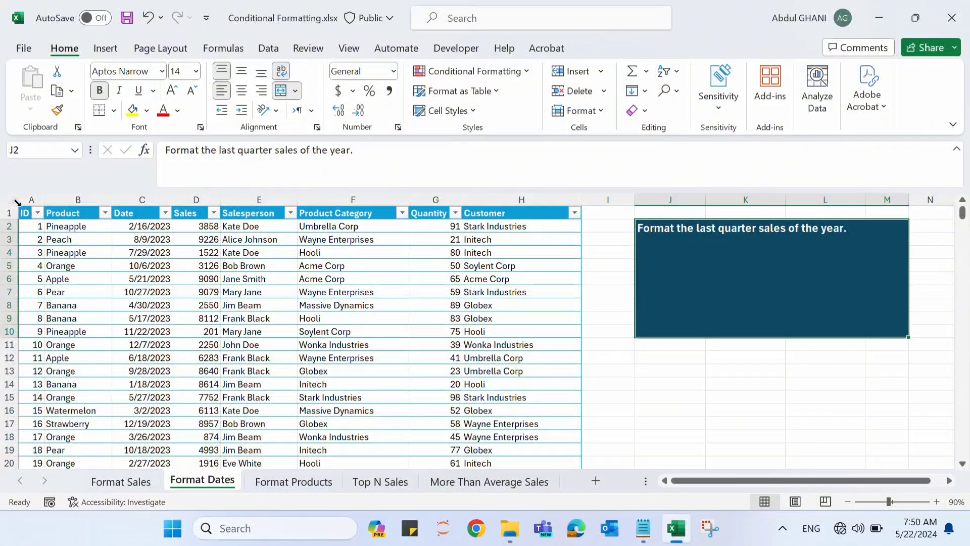
{"action": "left_click", "coordinate": [17, 202]}
{"action": "left_click", "coordinate": [524, 71]}
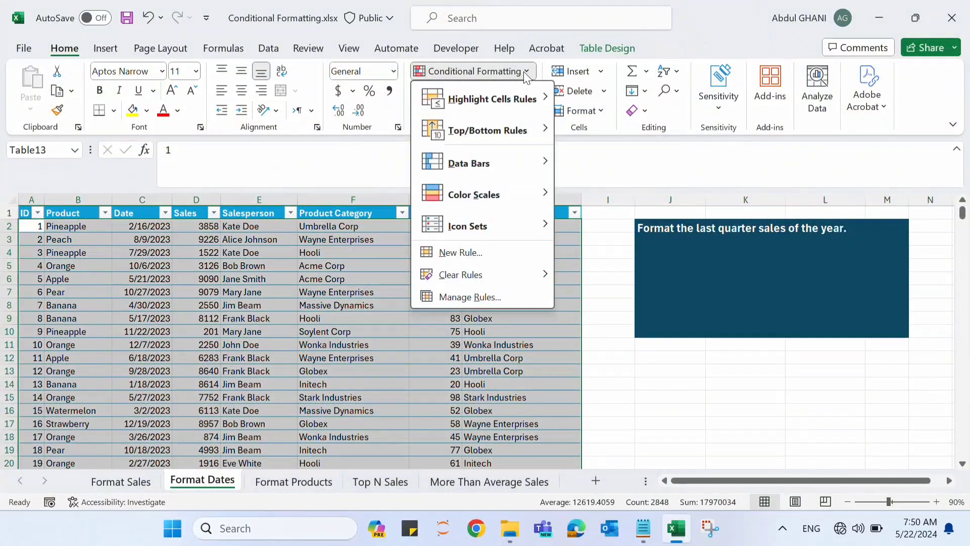
{"action": "left_click", "coordinate": [461, 251]}
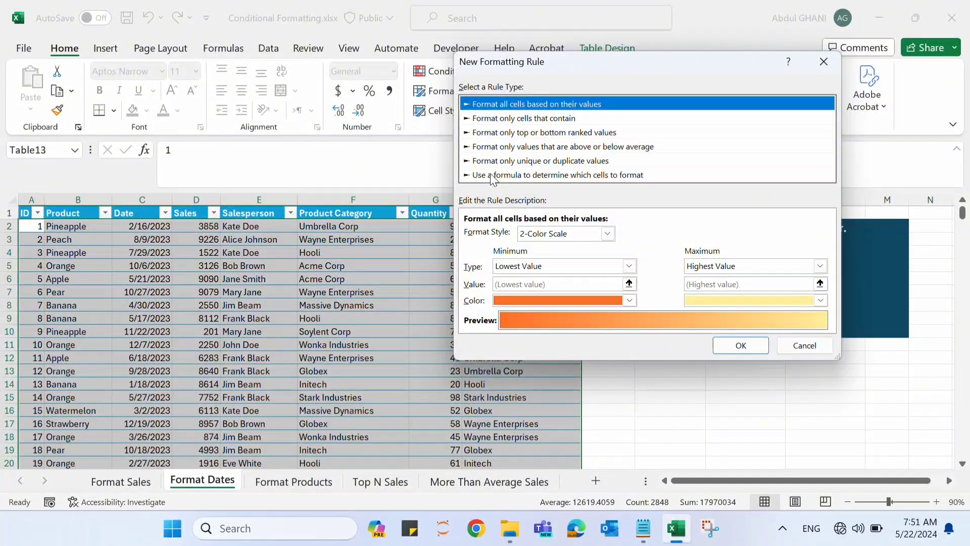
{"action": "left_click", "coordinate": [502, 175]}
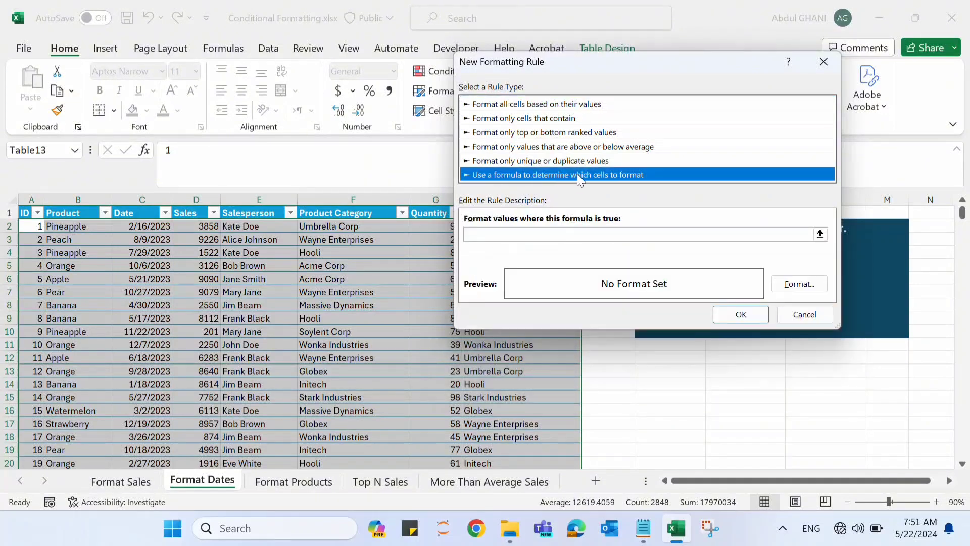
Step: Begin the rule formula with the start-date condition =AND($C2>=Date(2023,10,1), for the Date column
{"action": "left_click", "coordinate": [525, 233]}
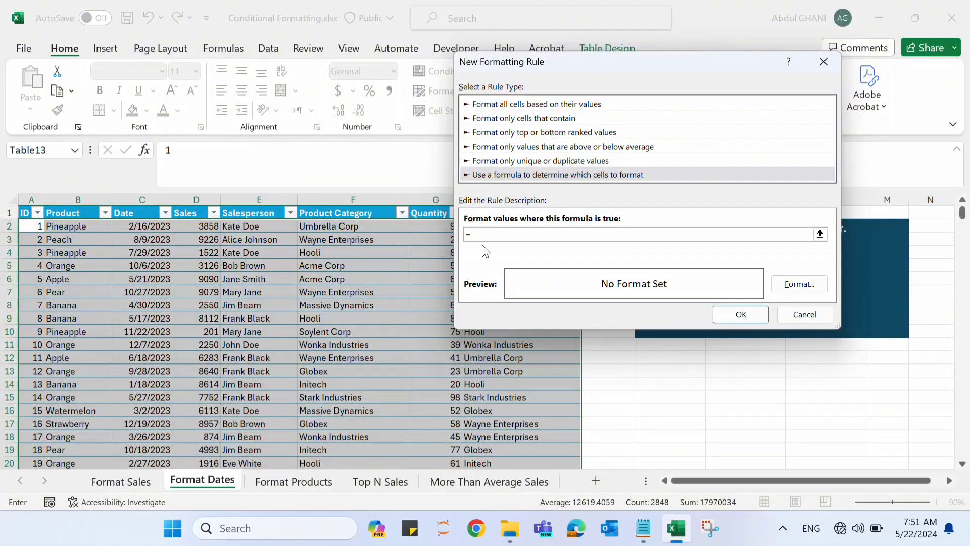
{"action": "type", "text": "AND("}
{"action": "left_click", "coordinate": [150, 227]}
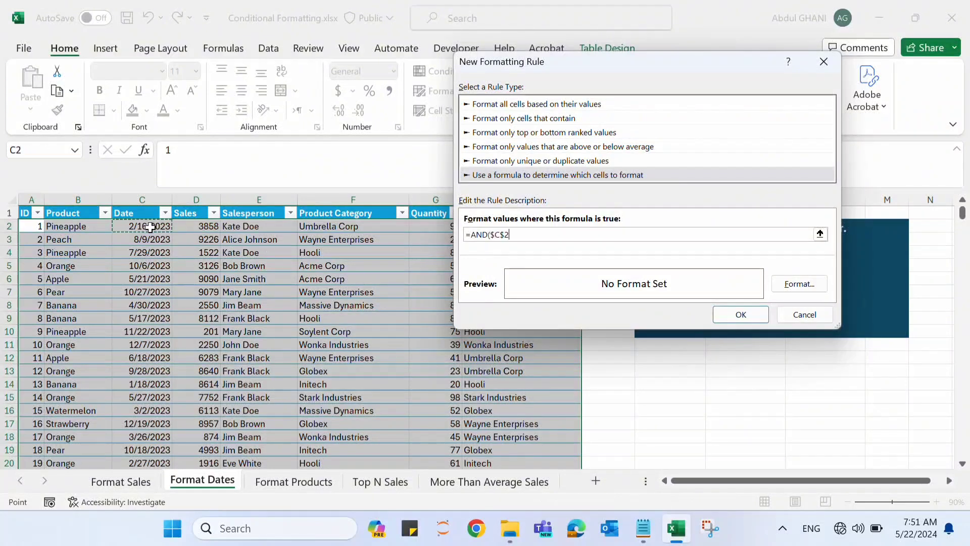
{"action": "left_click", "coordinate": [505, 235]}
{"action": "key", "text": "BackSpace"}
{"action": "key", "text": "Right"}
{"action": "type", "text": ">=Date("}
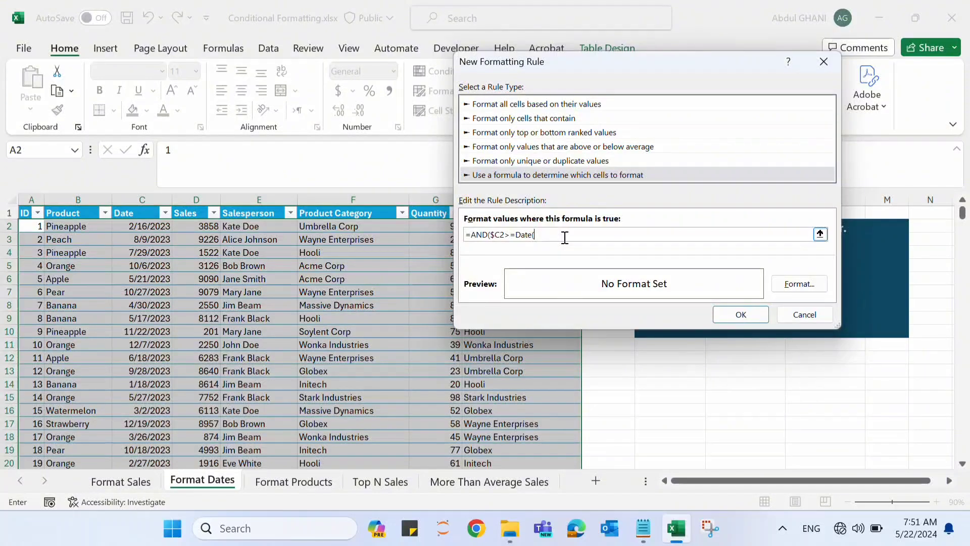
{"action": "type", "text": "2023,10,1),"}
Step: Complete the AND formula with the end-date condition $C2<=Date(2023,12,31)
{"action": "left_click", "coordinate": [148, 226]}
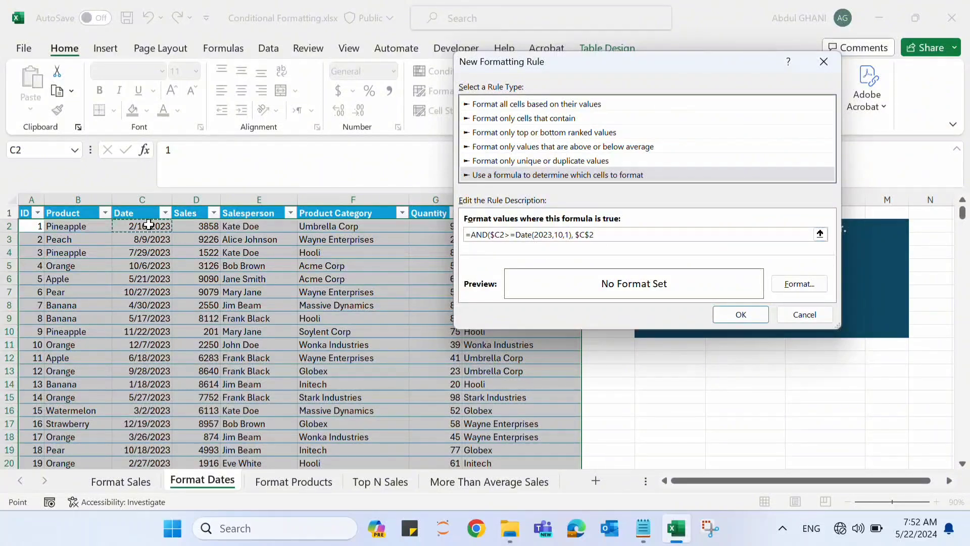
{"action": "left_click", "coordinate": [591, 234]}
{"action": "key", "text": "BackSpace"}
{"action": "type", "text": "Date(2023"}
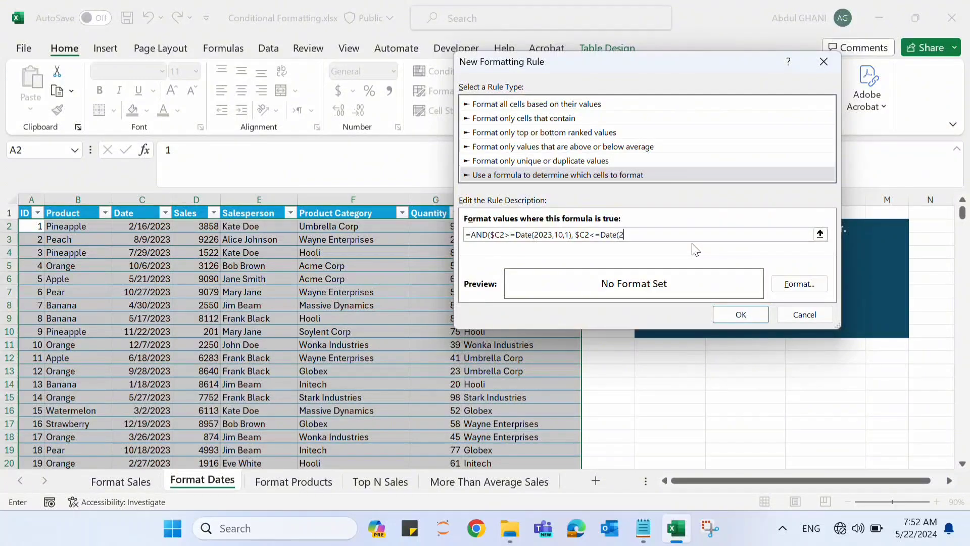
{"action": "type", "text": ",12,31"}
Step: Give the last-quarter date rule a light blue fill and apply it to the table
{"action": "left_click", "coordinate": [800, 283]}
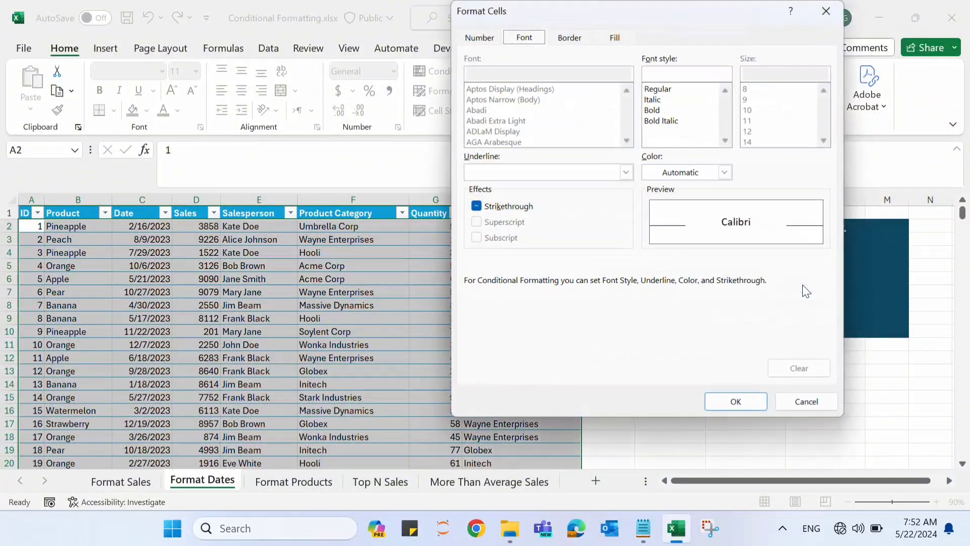
{"action": "left_click", "coordinate": [615, 38]}
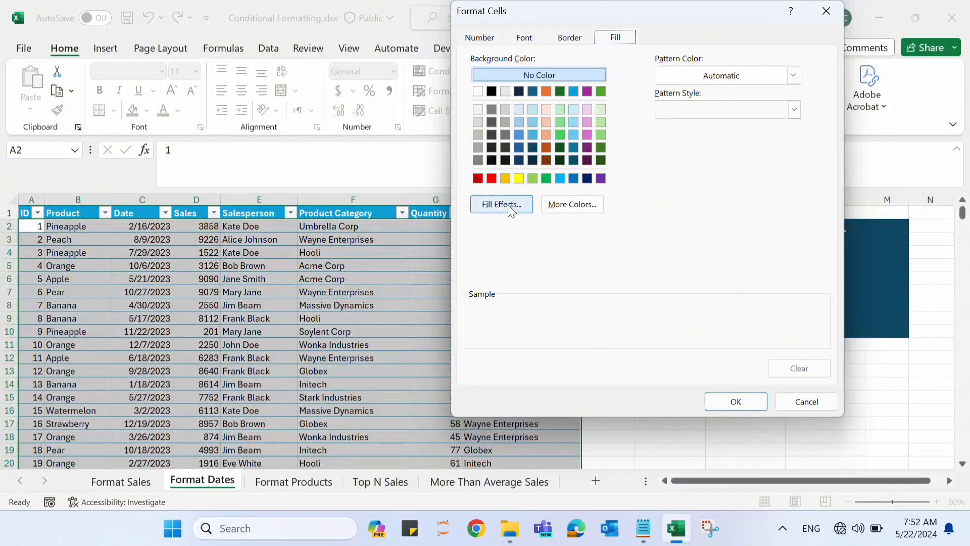
{"action": "left_click", "coordinate": [533, 122]}
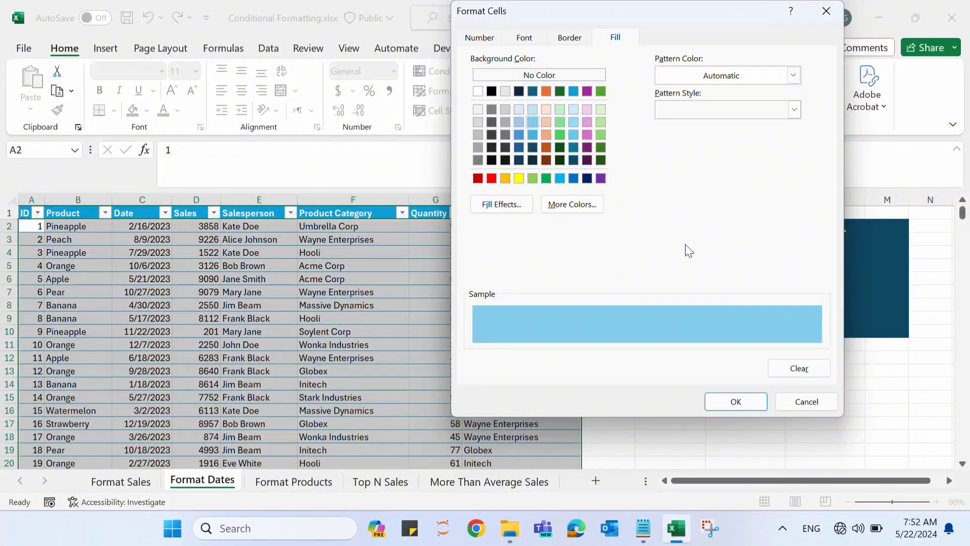
{"action": "left_click", "coordinate": [734, 398]}
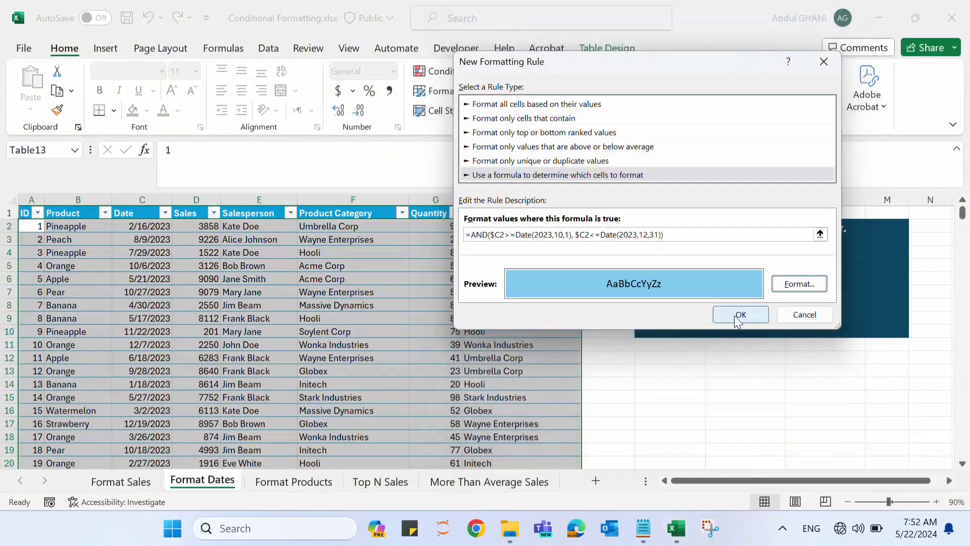
{"action": "left_click", "coordinate": [735, 315]}
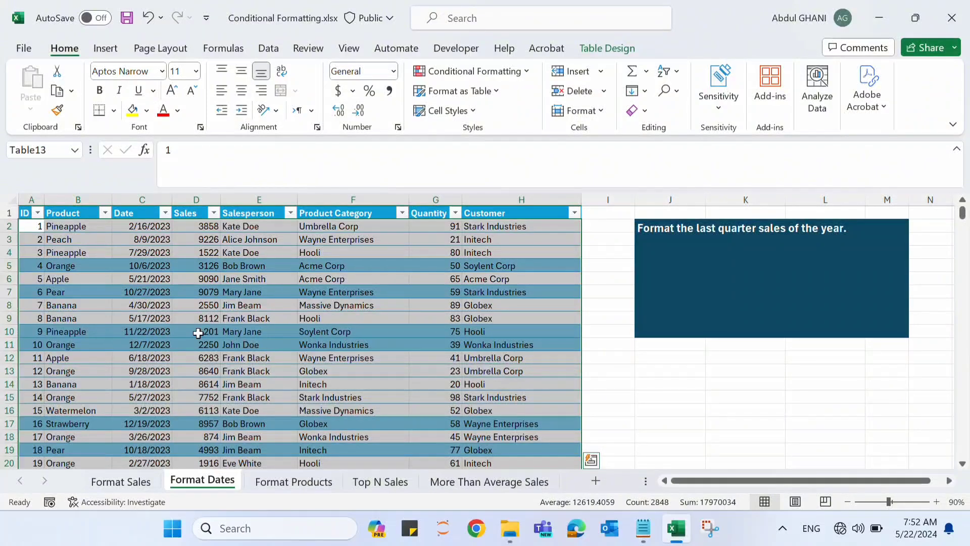
{"action": "left_click", "coordinate": [152, 335]}
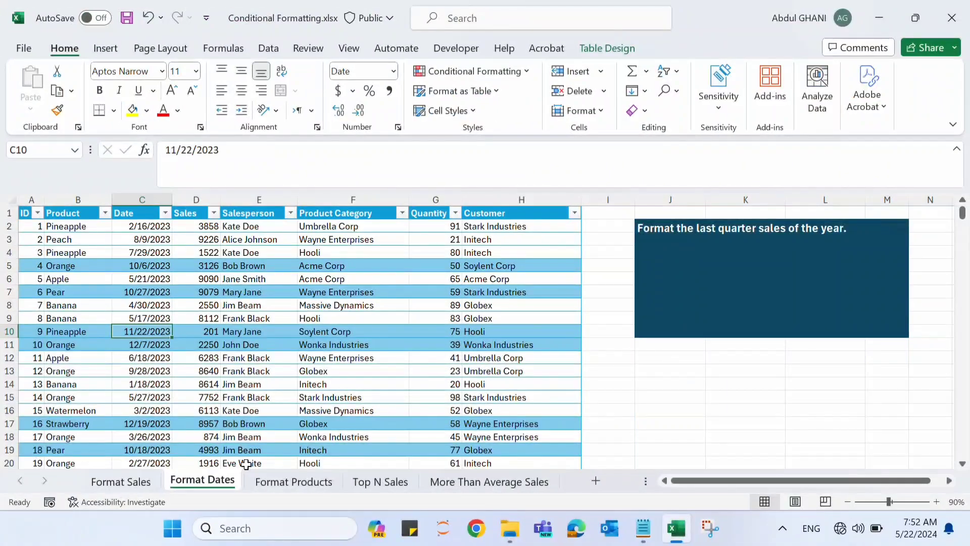
Step: On the Format Products sheet, select all table data and start a new conditional formatting rule that uses a formula
{"action": "left_click", "coordinate": [296, 486]}
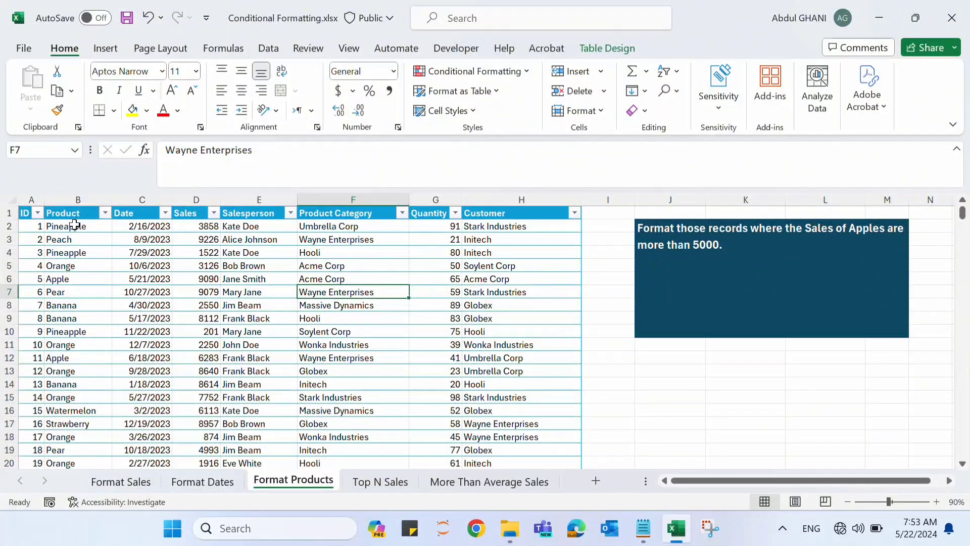
{"action": "left_click", "coordinate": [71, 275]}
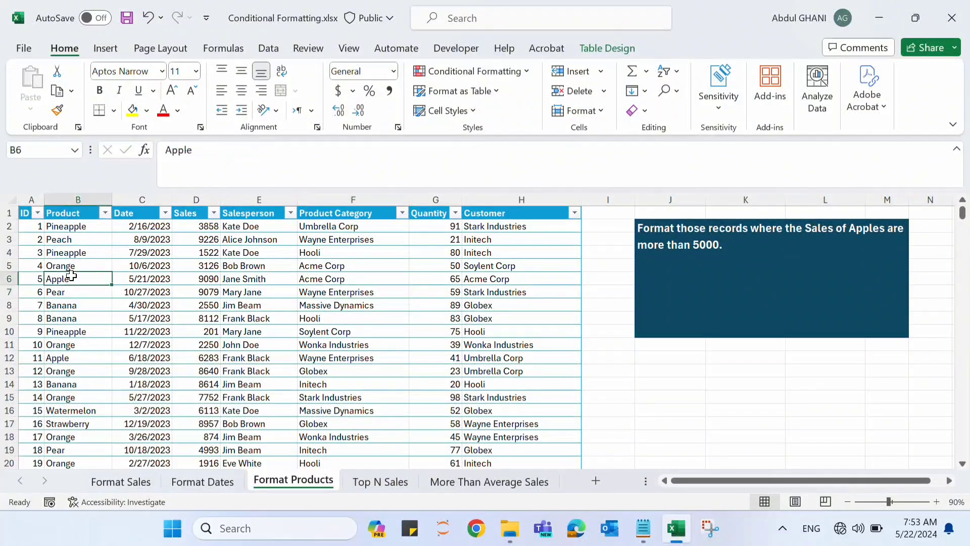
{"action": "left_click", "coordinate": [201, 280]}
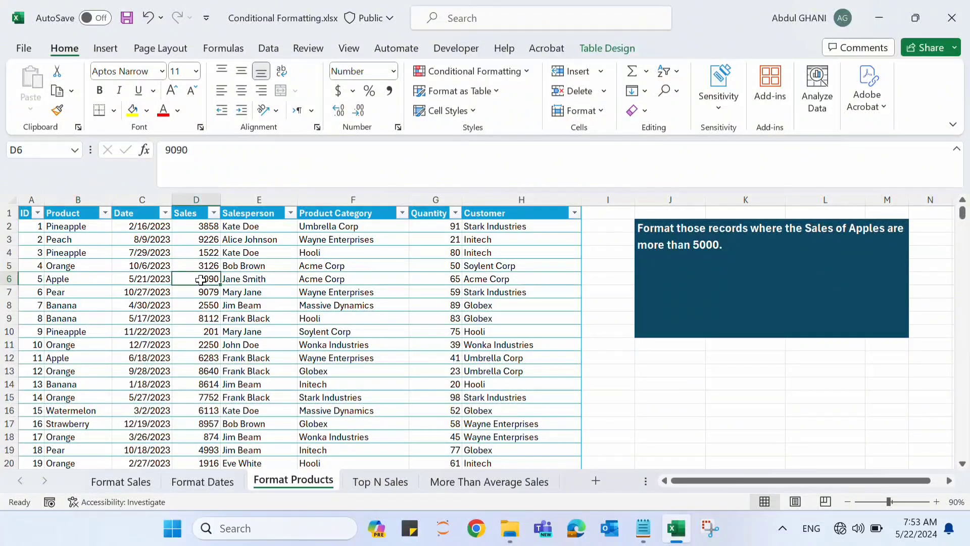
{"action": "left_click", "coordinate": [85, 277]}
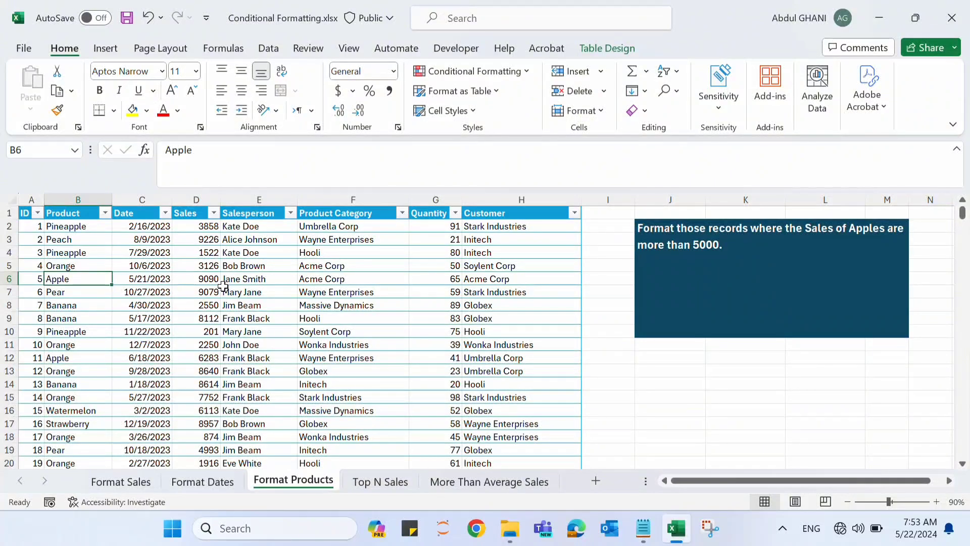
{"action": "left_click", "coordinate": [21, 208]}
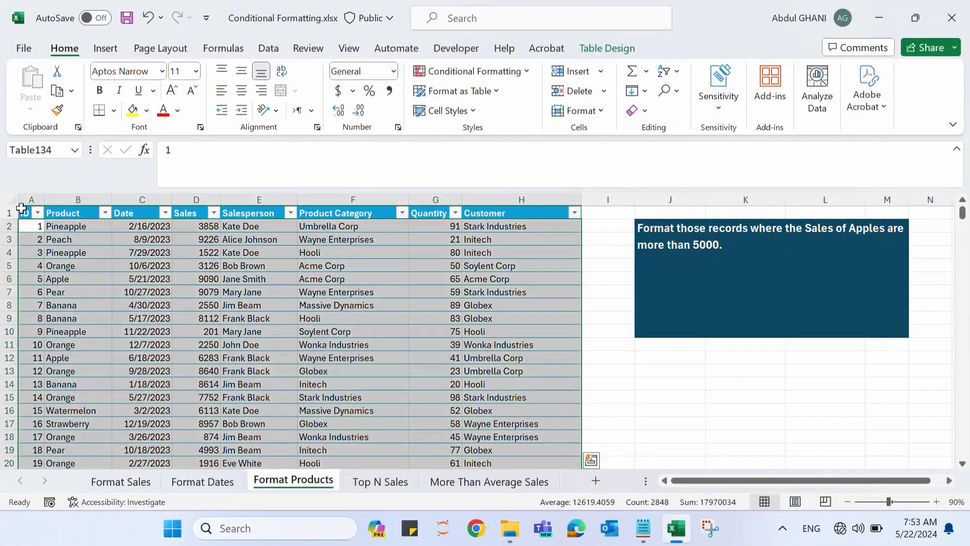
{"action": "left_click", "coordinate": [475, 74]}
{"action": "left_click", "coordinate": [481, 250]}
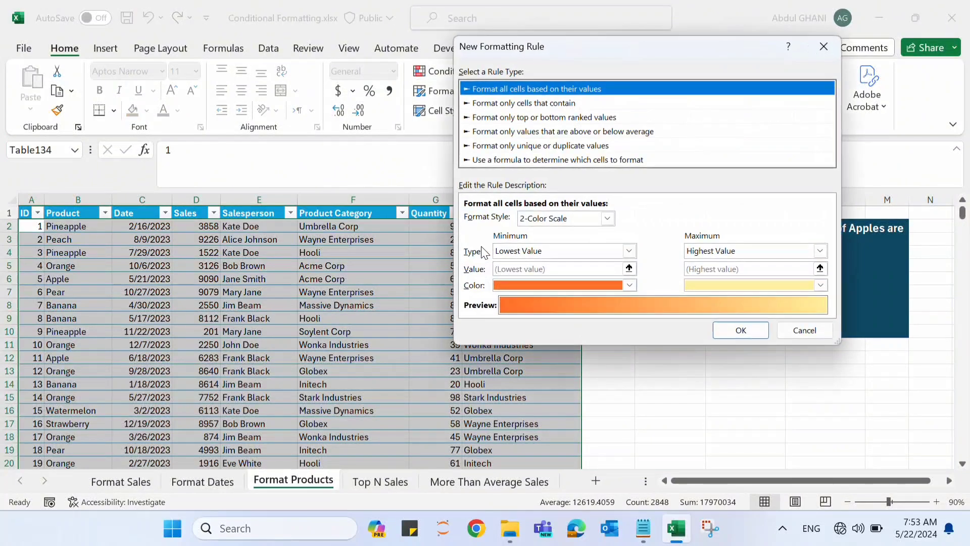
{"action": "left_click", "coordinate": [509, 160]}
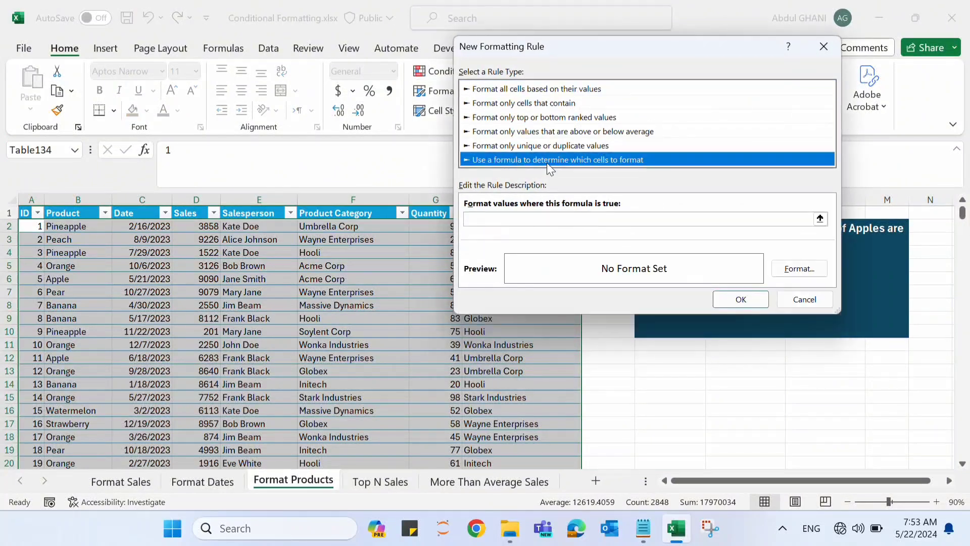
Step: Begin the rule formula with the product condition =AND($B2="Apple" for the Product column
{"action": "left_click", "coordinate": [504, 220]}
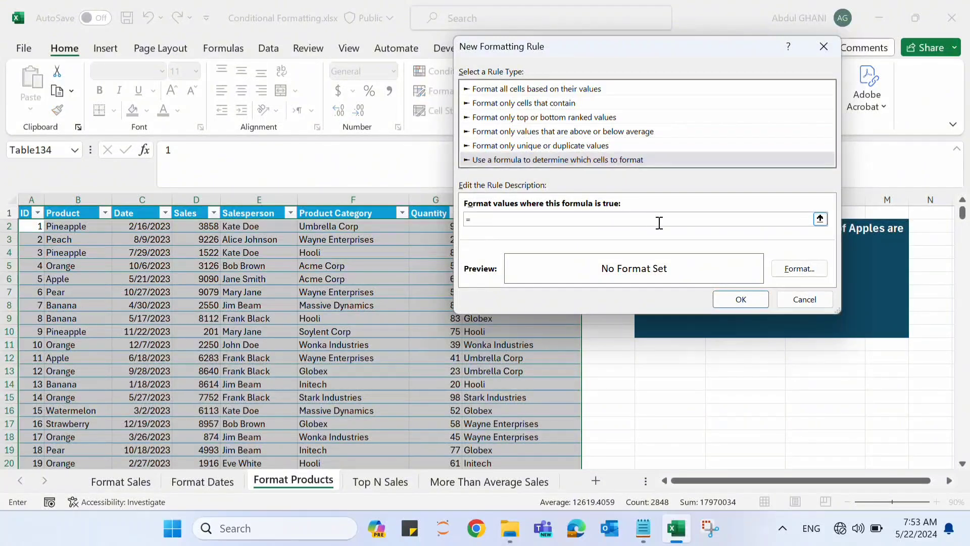
{"action": "type", "text": "AND"}
{"action": "type", "text": "("}
{"action": "left_click", "coordinate": [75, 227]}
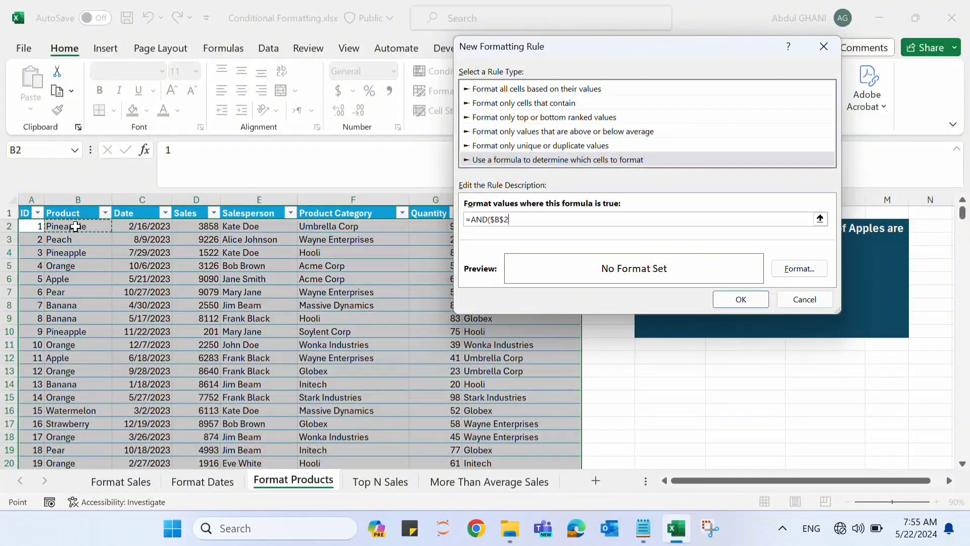
{"action": "left_click", "coordinate": [503, 219]}
{"action": "left_click", "coordinate": [539, 218]}
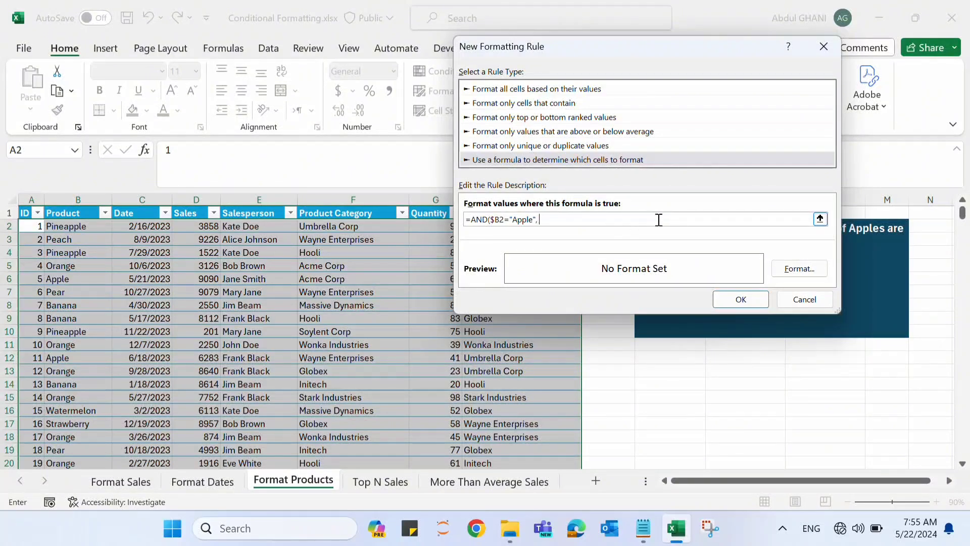
Step: Complete the AND formula with the sales condition $D2>5000) for the Sales column
{"action": "type", "text": ","}
{"action": "left_click", "coordinate": [190, 226]}
{"action": "left_click", "coordinate": [555, 221]}
{"action": "type", "text": ">5000"}
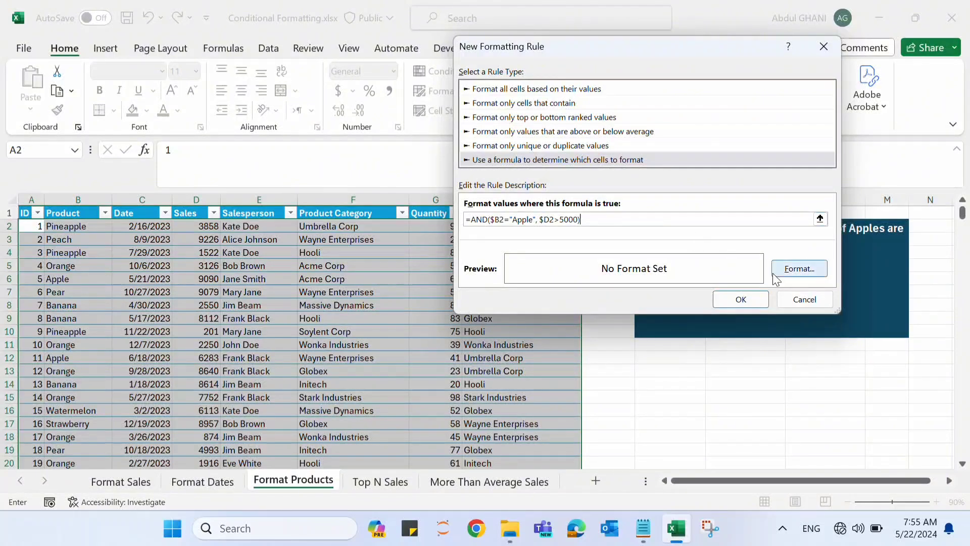
Step: Give the Apple sales rule a green fill, apply it to the table and check the highlighted rows
{"action": "left_click", "coordinate": [791, 273]}
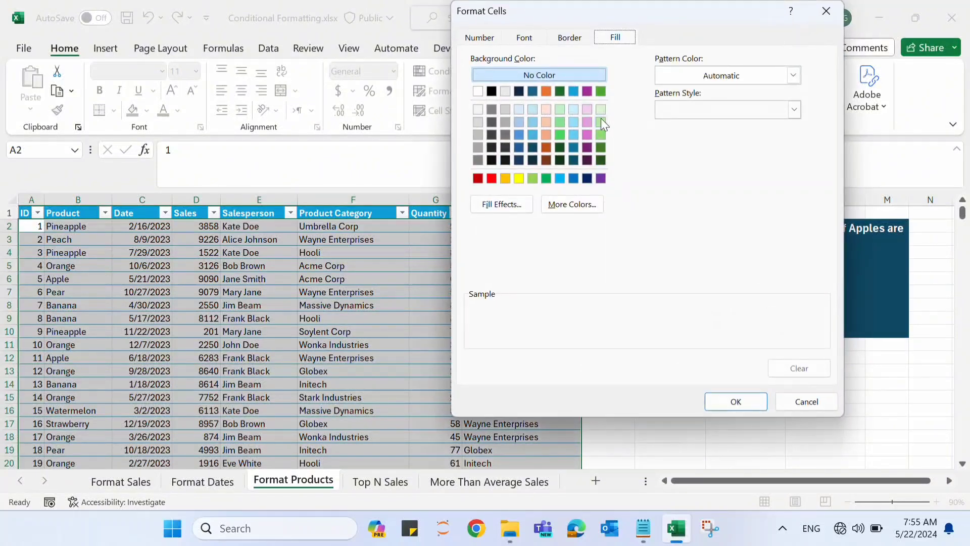
{"action": "left_click", "coordinate": [601, 133]}
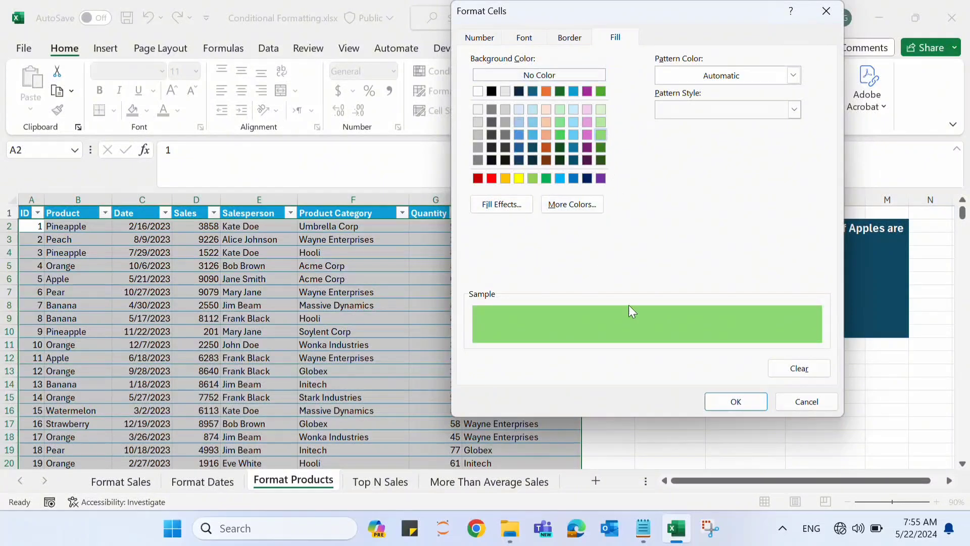
{"action": "left_click", "coordinate": [728, 407]}
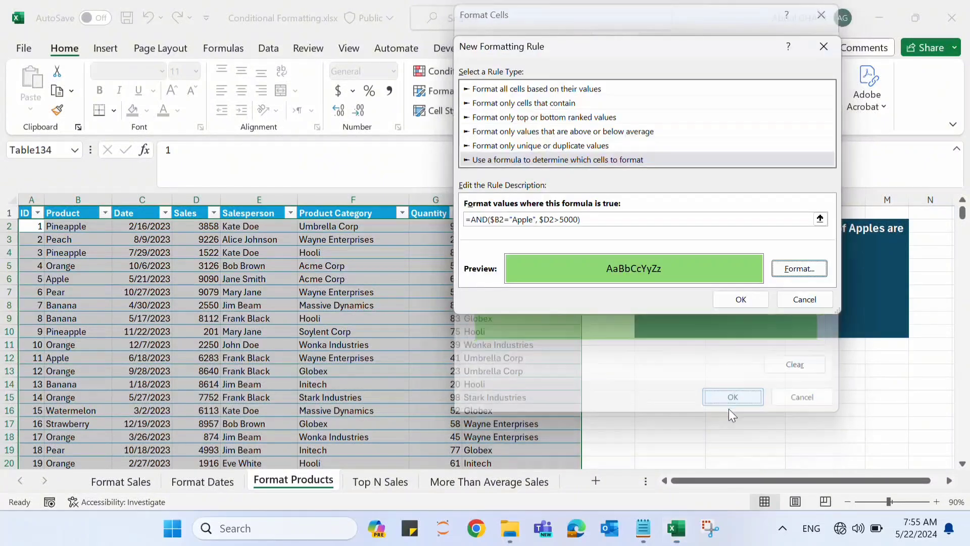
{"action": "left_click", "coordinate": [740, 299]}
{"action": "left_click", "coordinate": [164, 279]}
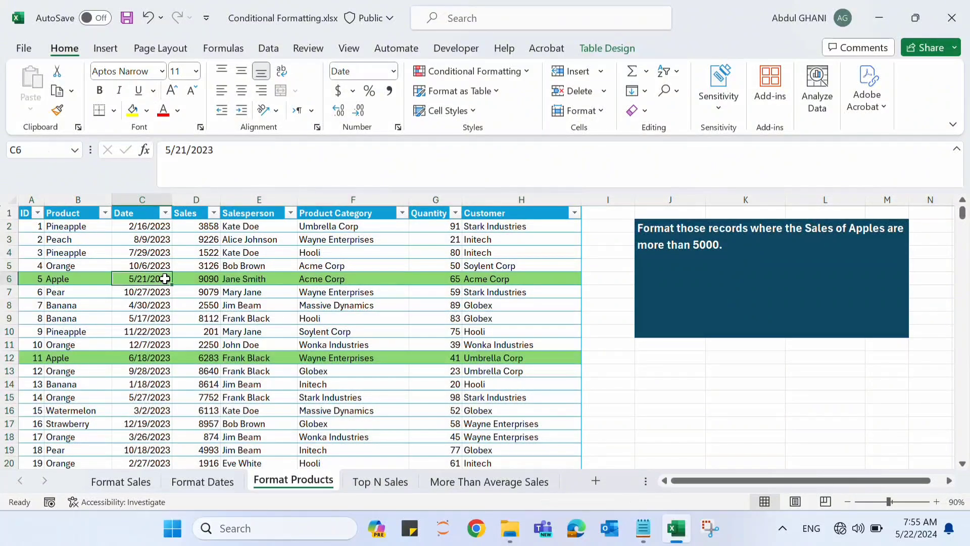
{"action": "left_click", "coordinate": [90, 360]}
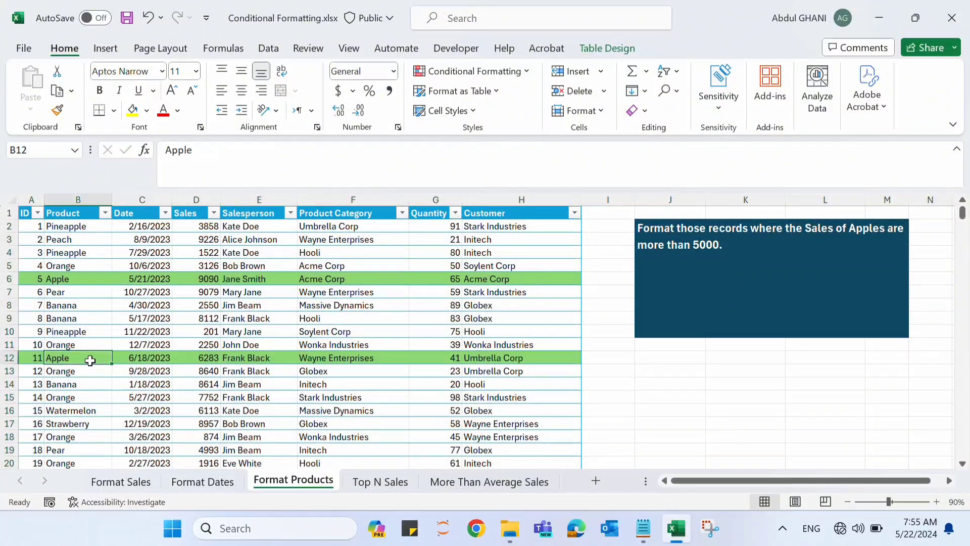
{"action": "left_click", "coordinate": [190, 357]}
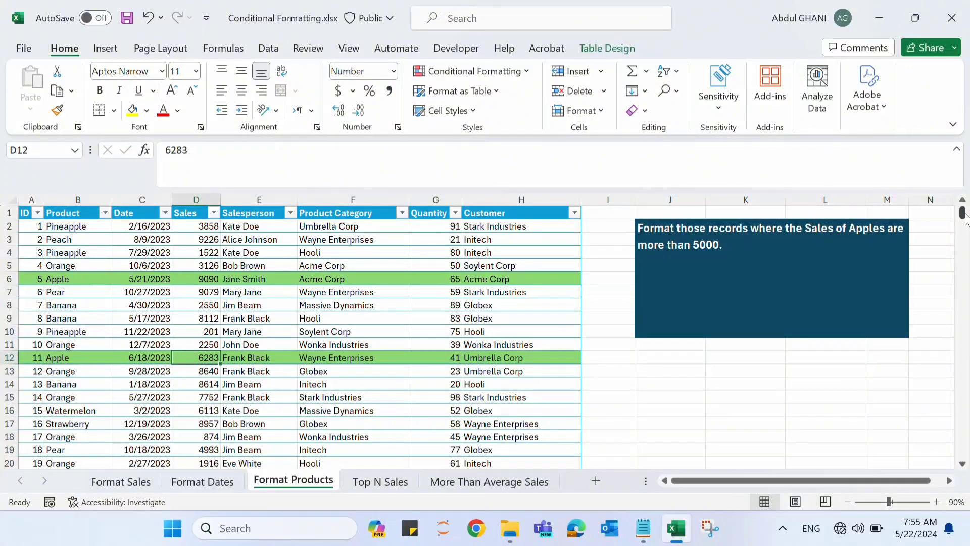
{"action": "left_click_drag", "start_coordinate": [965, 218], "coordinate": [967, 329]}
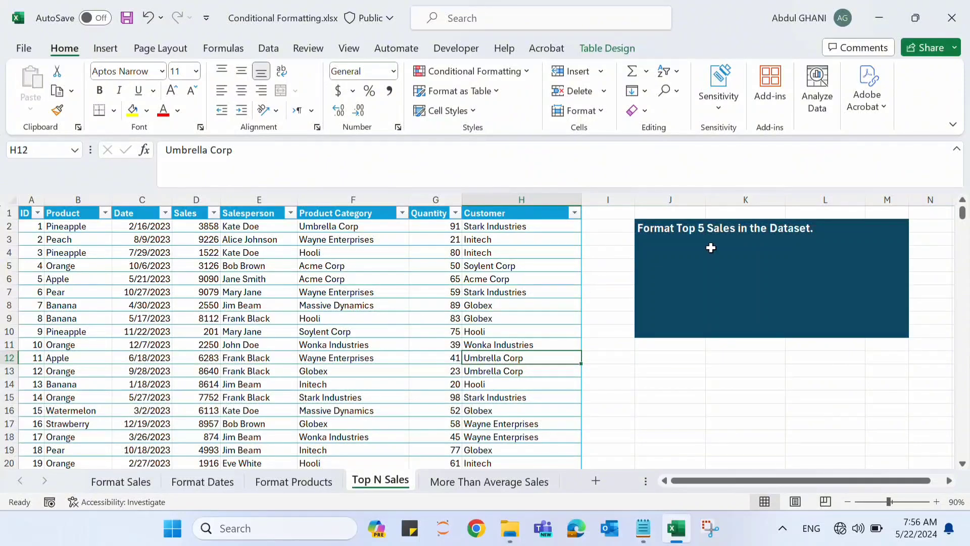
Step: On the Top N Sales sheet, select all table data and start a new formula-based conditional formatting rule
{"action": "left_click", "coordinate": [710, 248]}
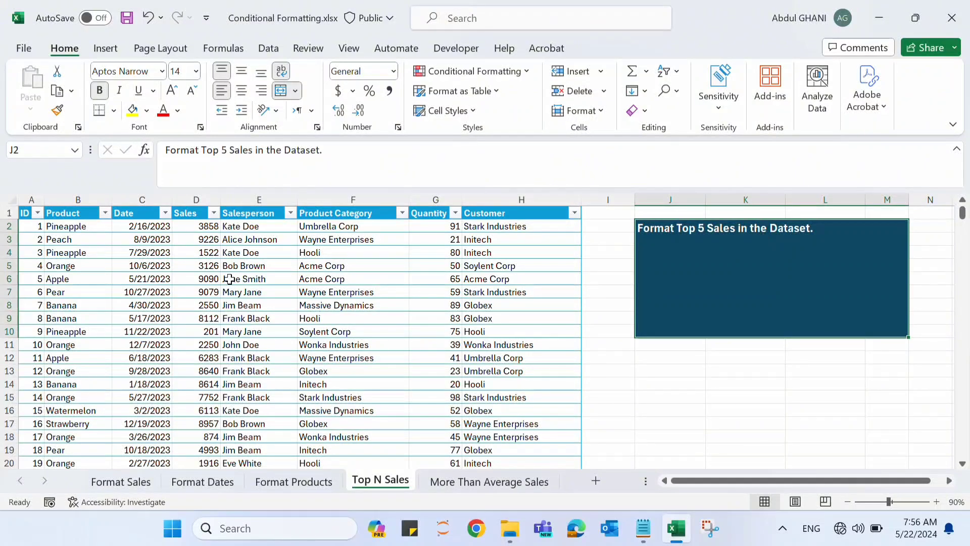
{"action": "left_click", "coordinate": [16, 203]}
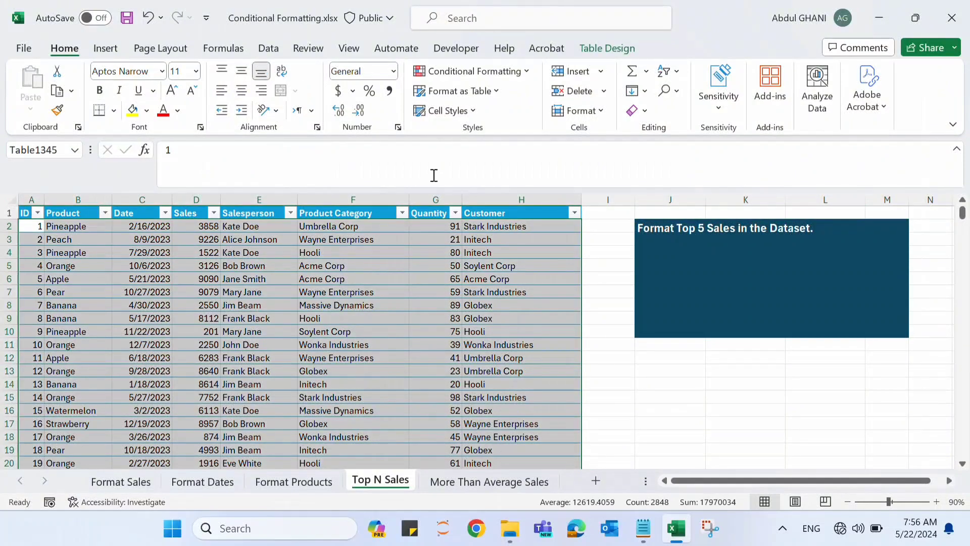
{"action": "left_click", "coordinate": [525, 74]}
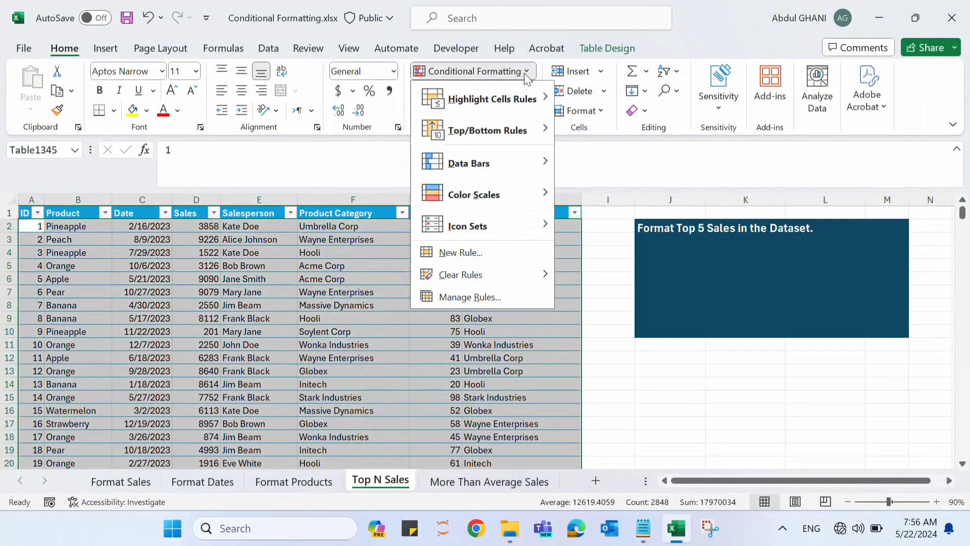
{"action": "left_click", "coordinate": [517, 248]}
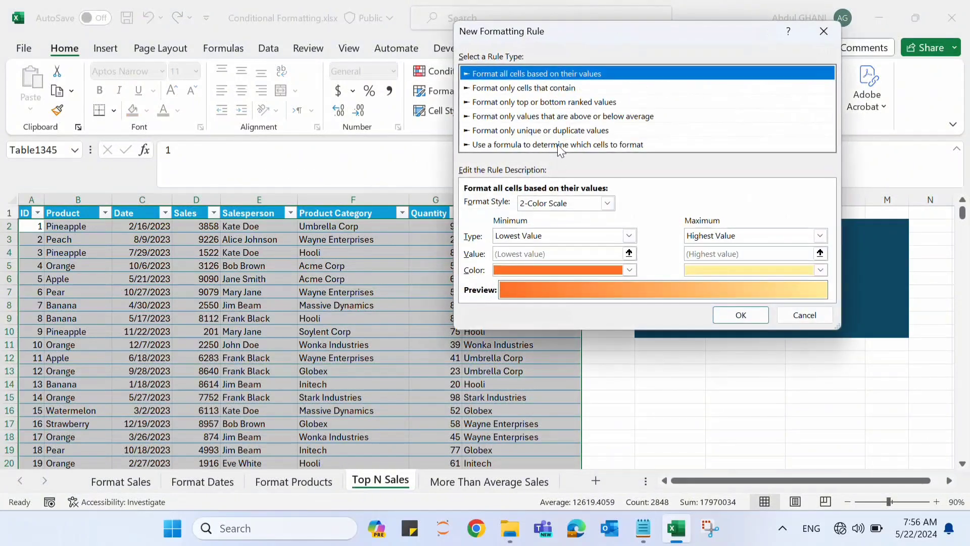
{"action": "left_click", "coordinate": [557, 145]}
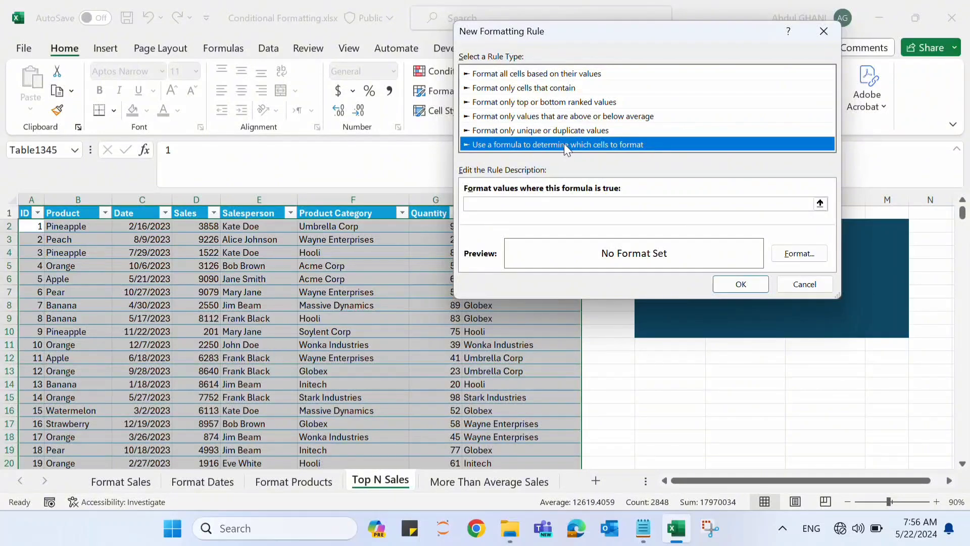
Step: Enter the rule formula =$D2>=Large($D$2:$D$357,5) to match the top 5 values in the Sales column
{"action": "left_click", "coordinate": [580, 206]}
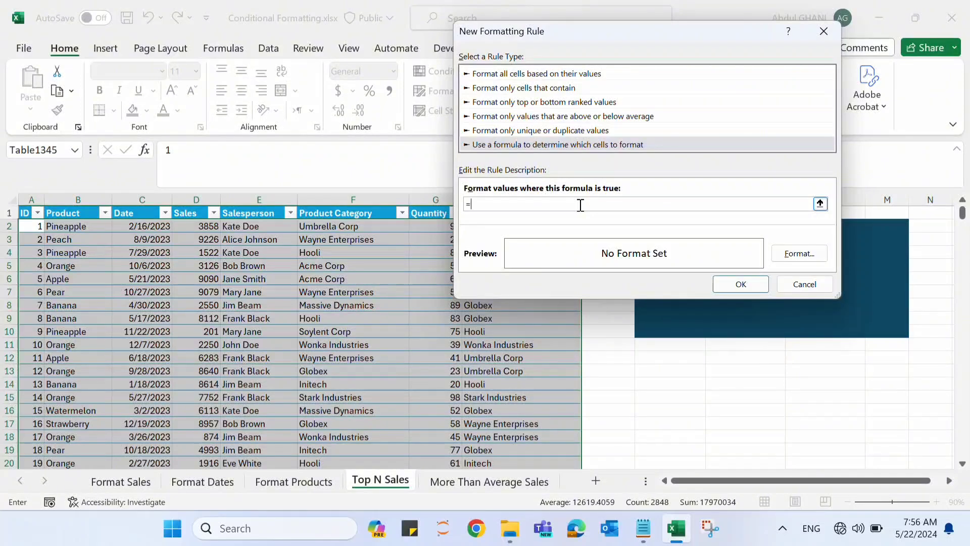
{"action": "left_click", "coordinate": [193, 226]}
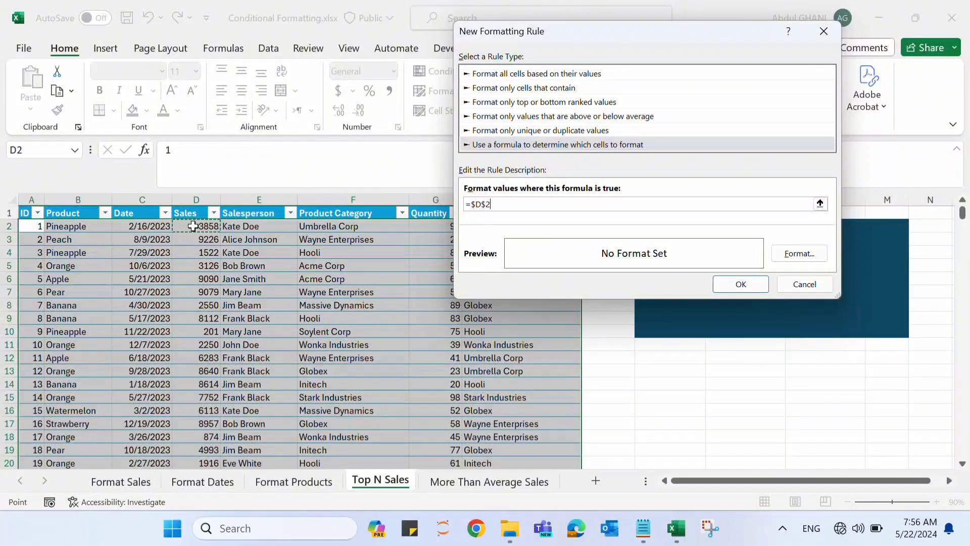
{"action": "left_click", "coordinate": [487, 204]}
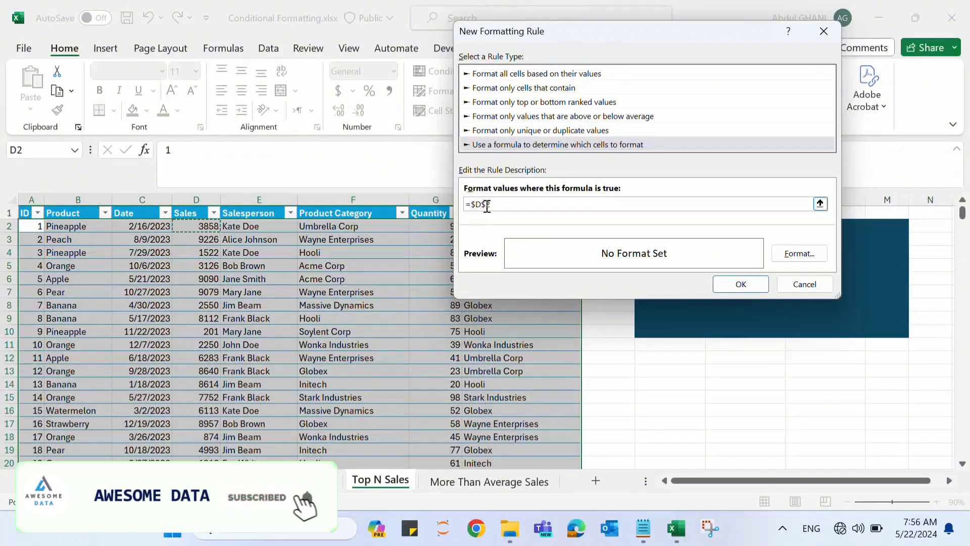
{"action": "key", "text": "BackSpace"}
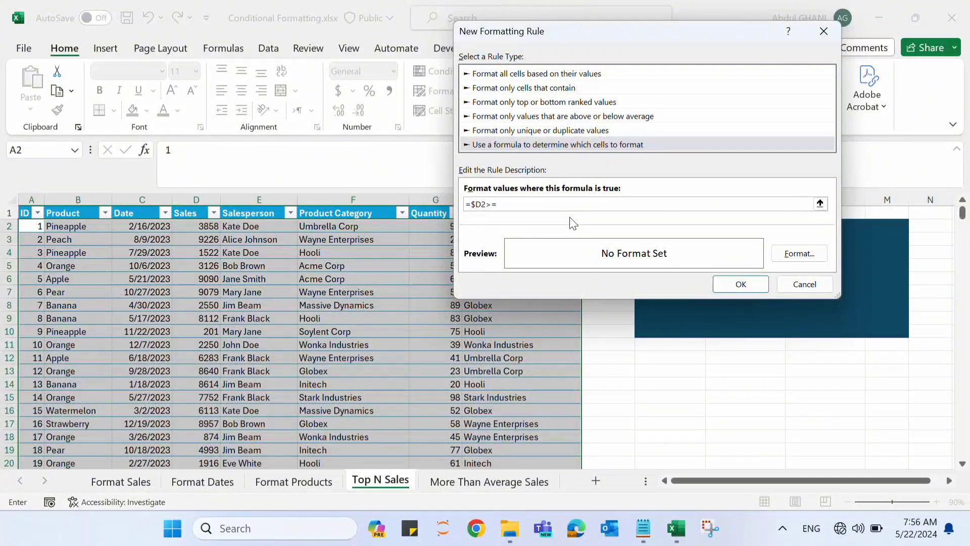
{"action": "type", "text": "Large("}
{"action": "left_click", "coordinate": [188, 209]}
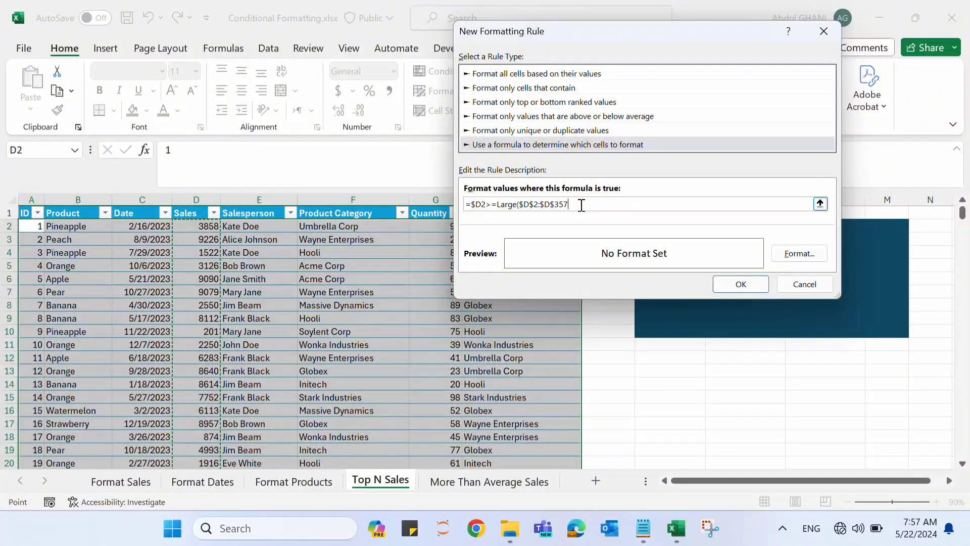
{"action": "type", "text": ","}
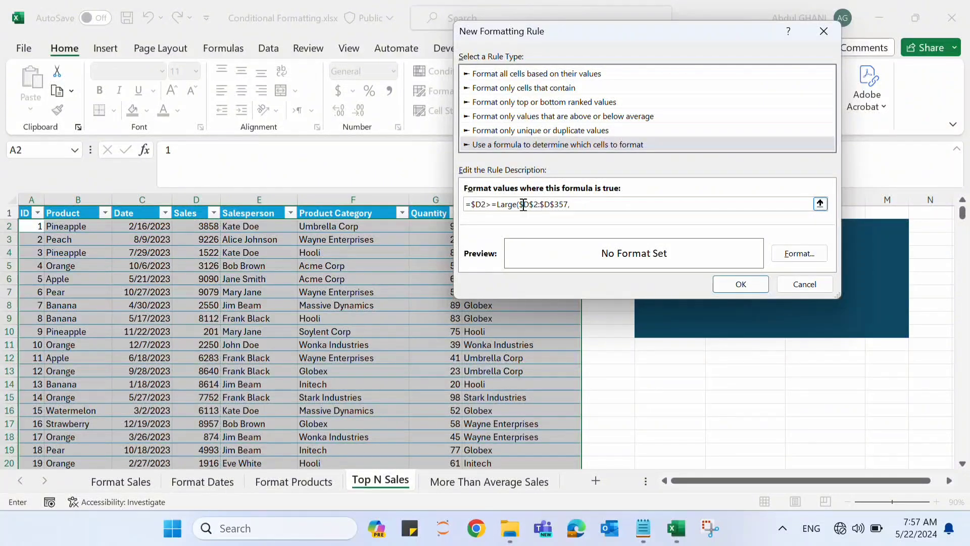
{"action": "type", "text": "5"}
Step: Give the top 5 sales rule a bright light-blue fill and apply it to the table
{"action": "left_click", "coordinate": [801, 255]}
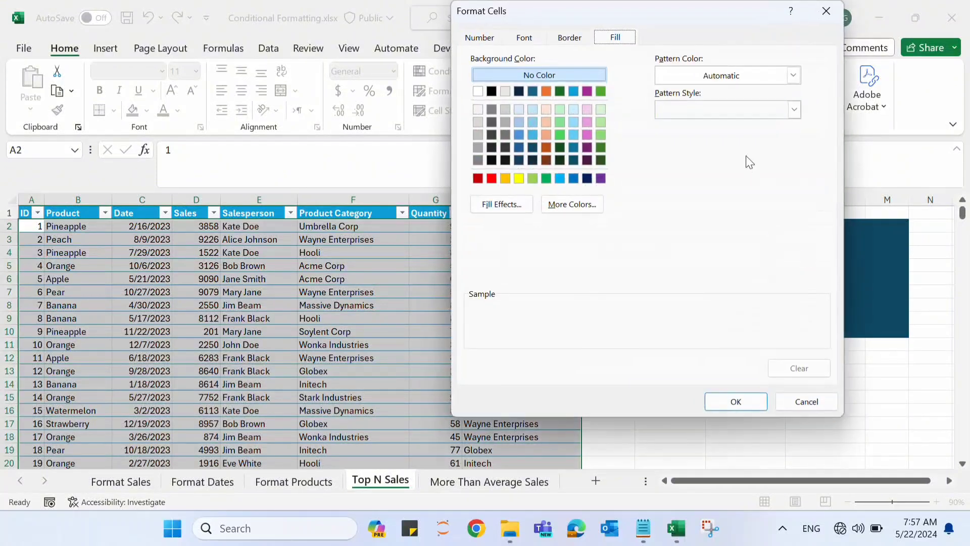
{"action": "left_click", "coordinate": [519, 122]}
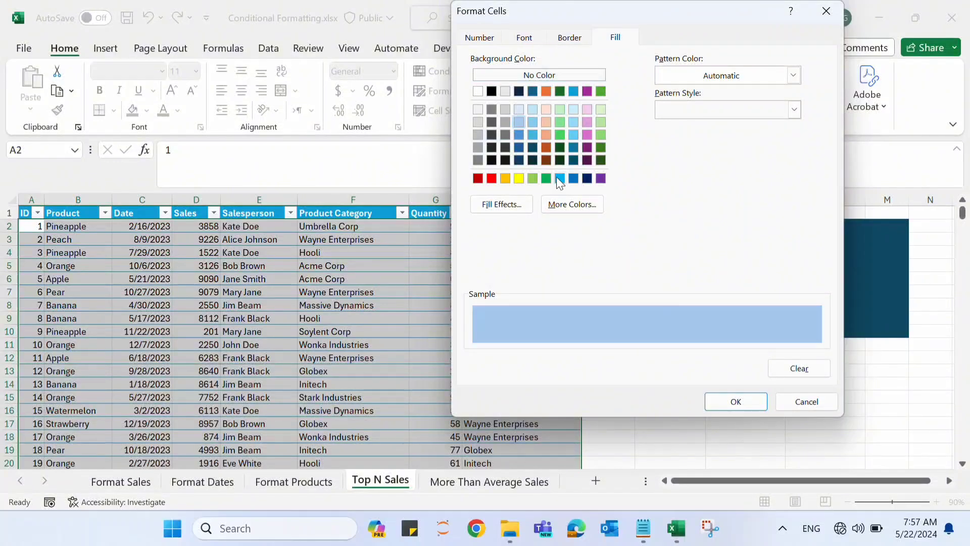
{"action": "left_click", "coordinate": [559, 178]}
{"action": "left_click", "coordinate": [757, 402]}
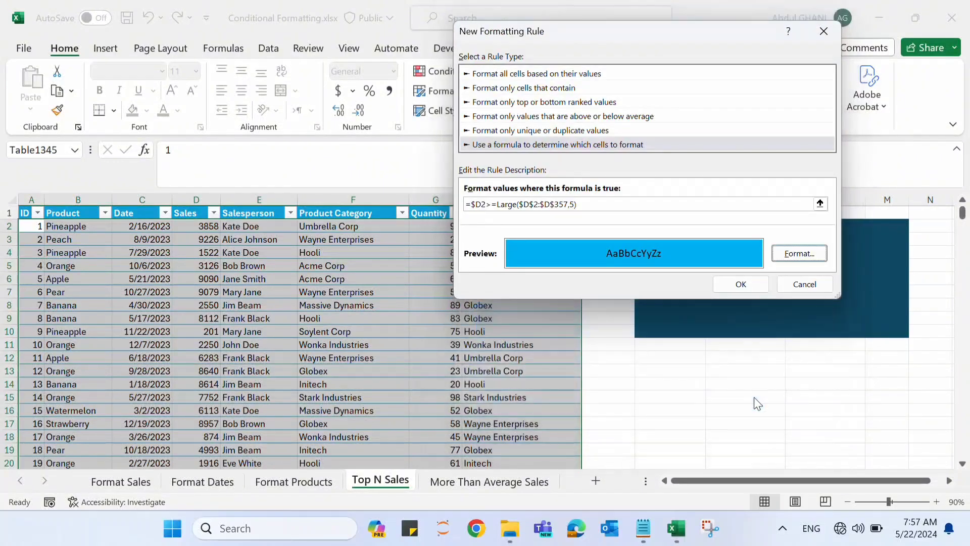
{"action": "left_click", "coordinate": [722, 286]}
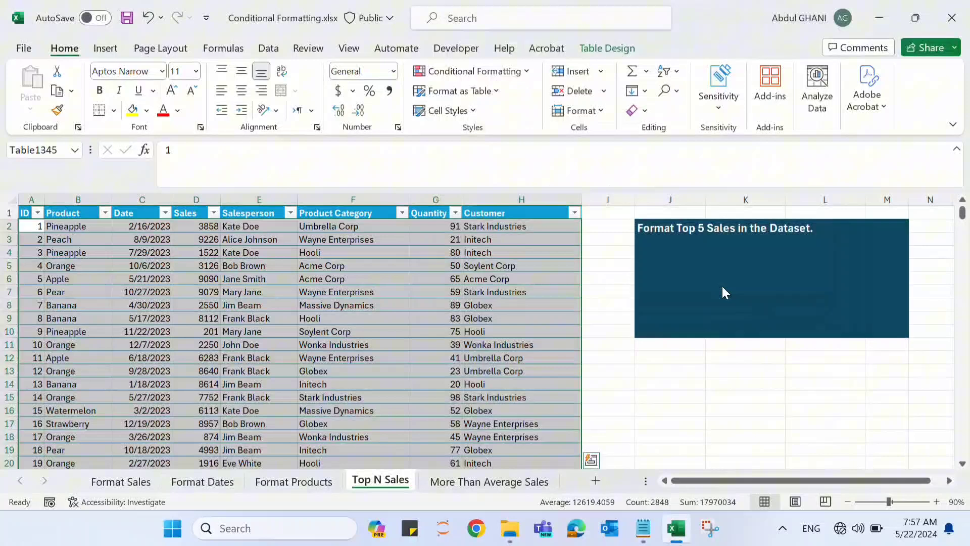
{"action": "left_click", "coordinate": [142, 304]}
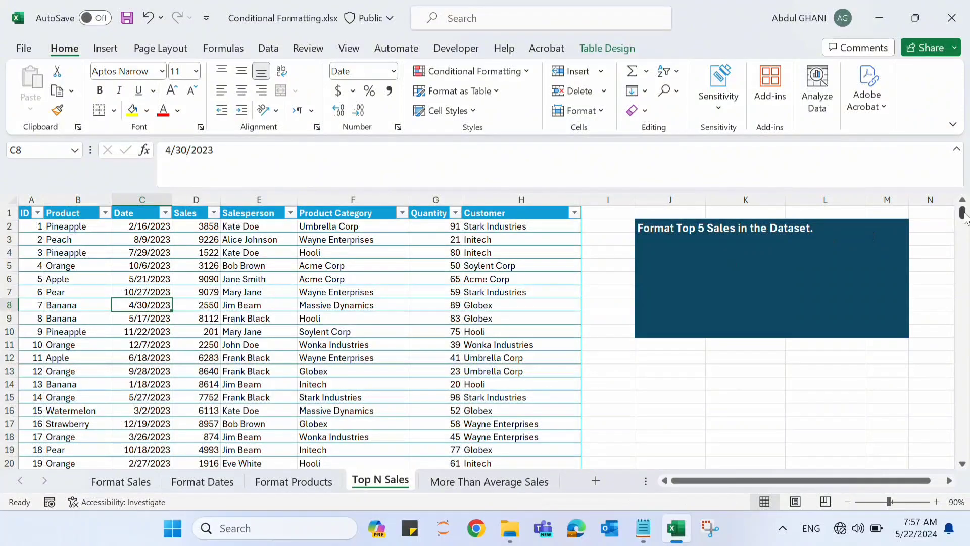
Step: Filter the table by the cell color of a highlighted row's Product Category and review the top sales records
{"action": "left_click_drag", "start_coordinate": [962, 213], "coordinate": [965, 247]}
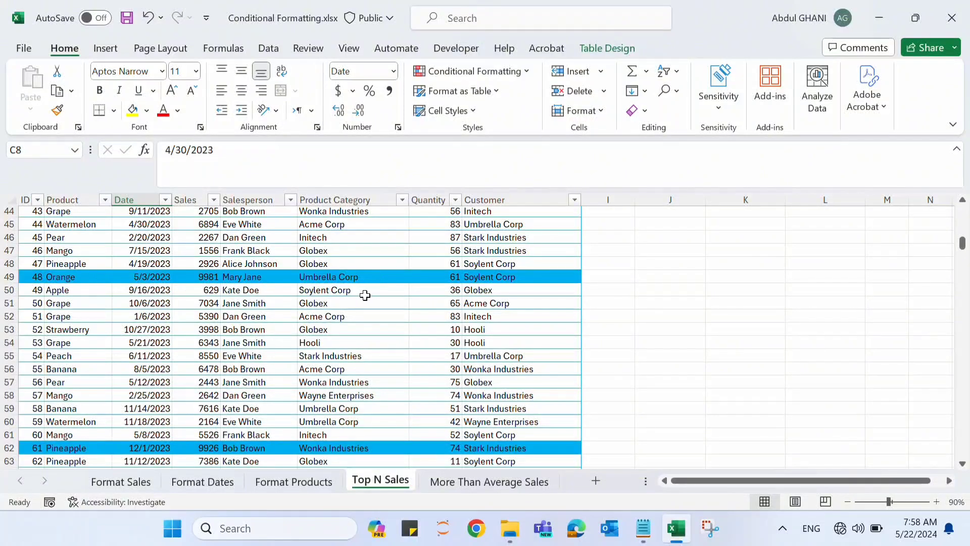
{"action": "left_click", "coordinate": [378, 276]}
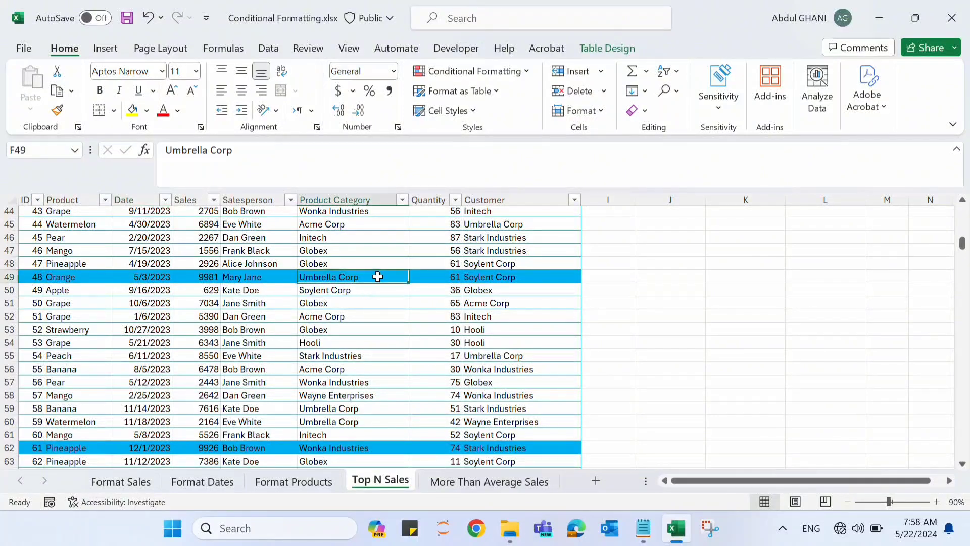
{"action": "right_click", "coordinate": [378, 276]}
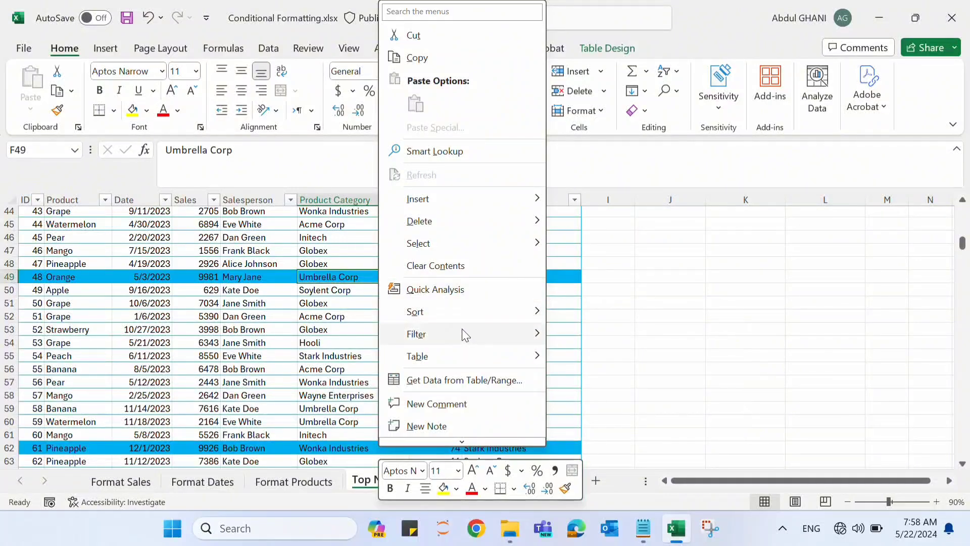
{"action": "mouse_move", "coordinate": [469, 338]}
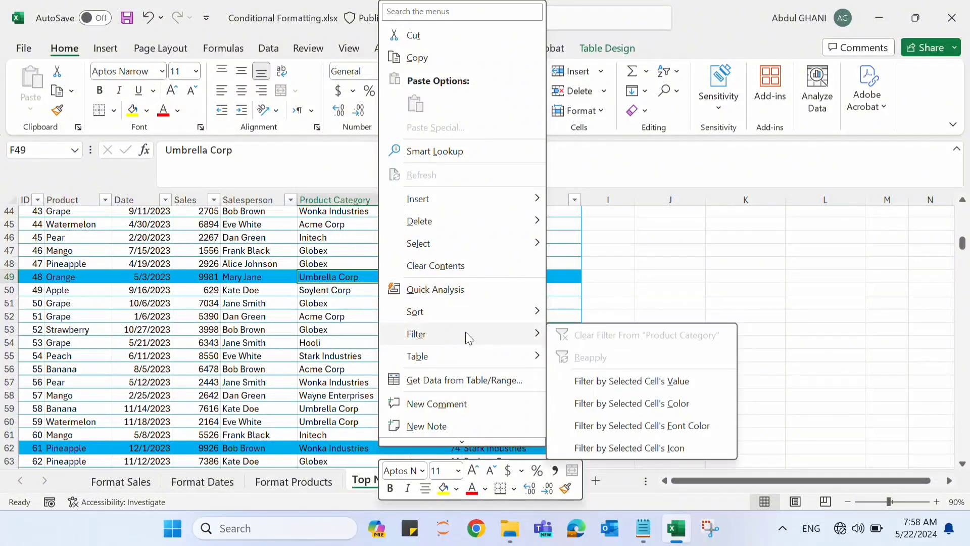
{"action": "left_click", "coordinate": [659, 403]}
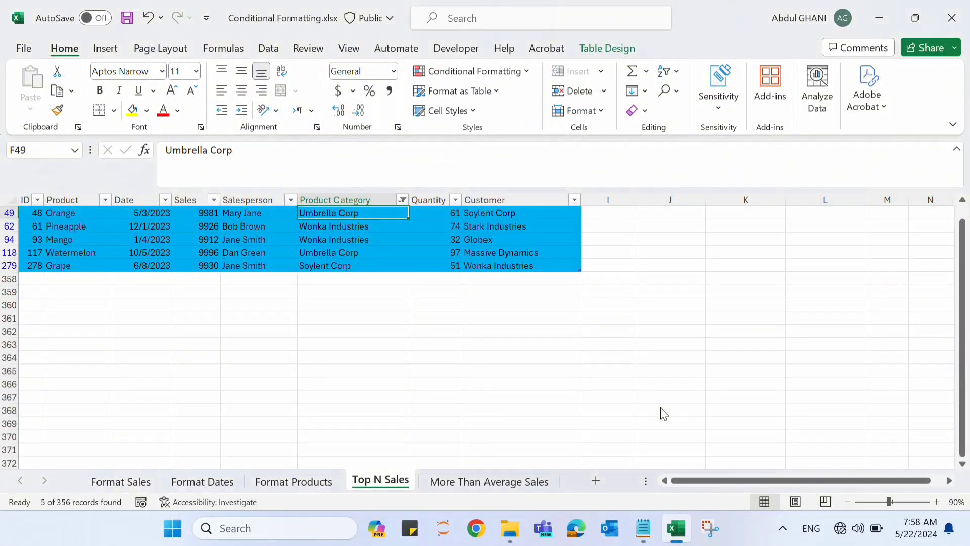
{"action": "left_click_drag", "start_coordinate": [961, 311], "coordinate": [952, 268]}
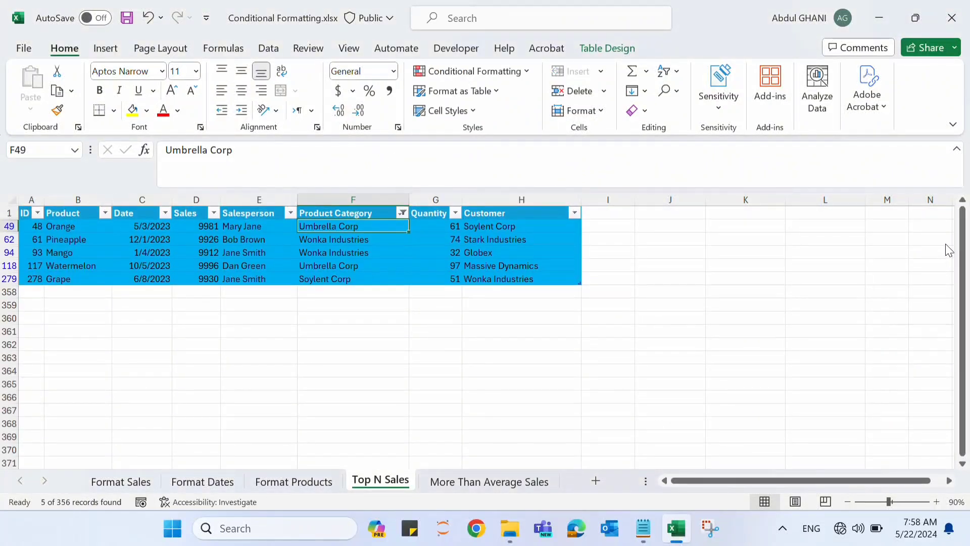
{"action": "left_click_drag", "start_coordinate": [253, 226], "coordinate": [253, 275]}
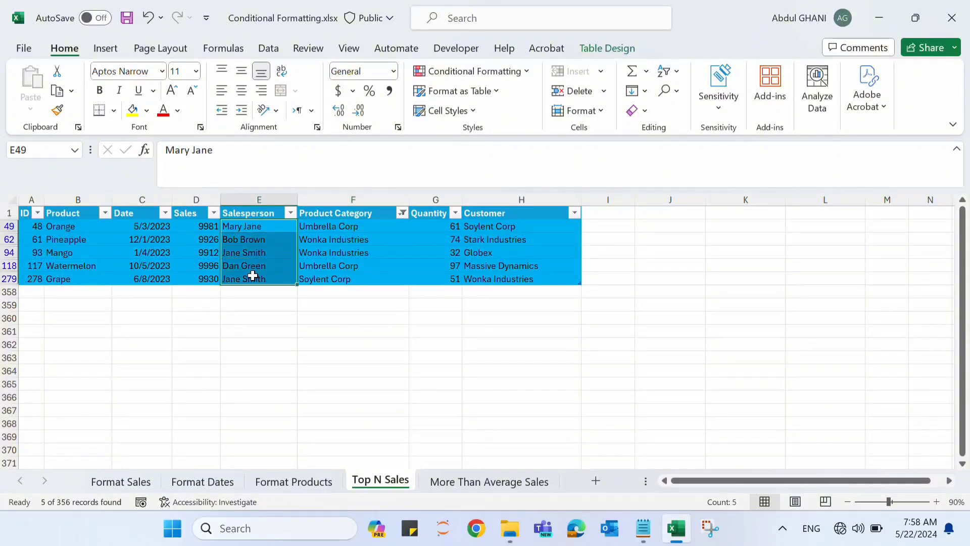
{"action": "left_click", "coordinate": [204, 265]}
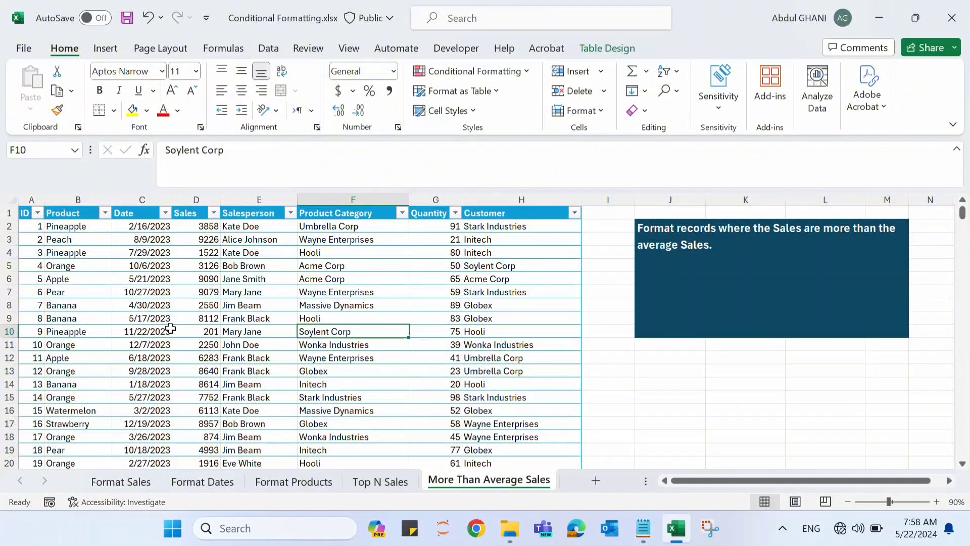
Step: On the More Than Average Sales sheet, select all table data and start a new formula-based conditional formatting rule
{"action": "left_click", "coordinate": [200, 260]}
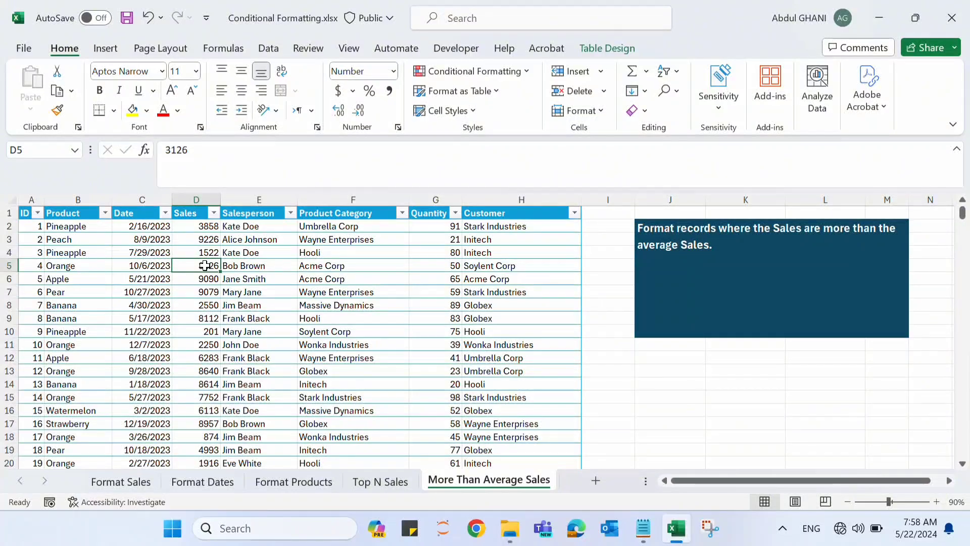
{"action": "left_click", "coordinate": [15, 203]}
{"action": "left_click", "coordinate": [20, 207]}
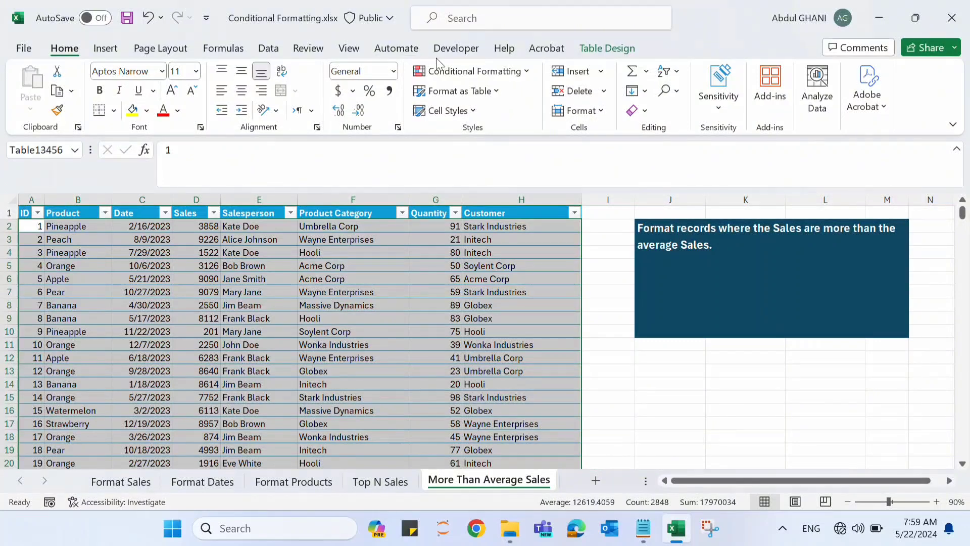
{"action": "left_click", "coordinate": [457, 71]}
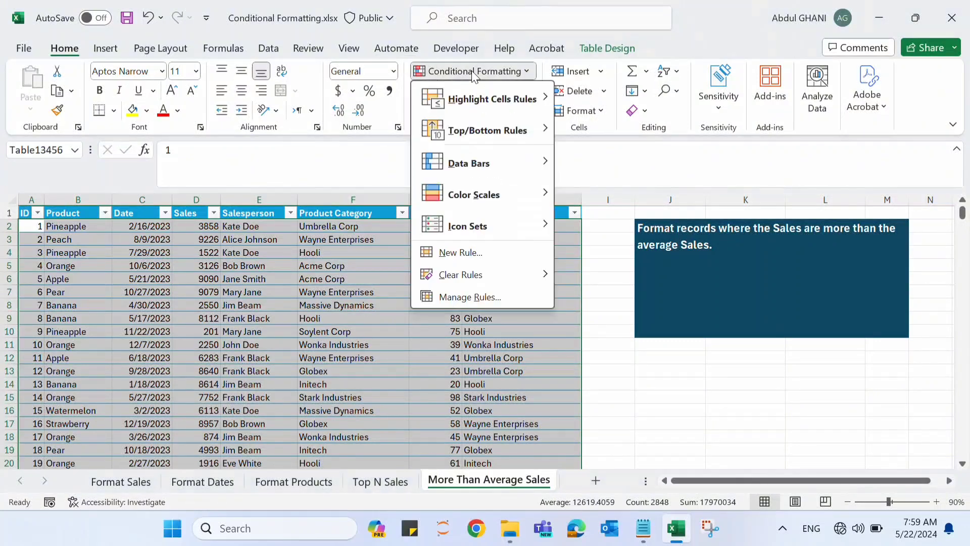
{"action": "left_click", "coordinate": [486, 251]}
{"action": "left_click", "coordinate": [511, 131]}
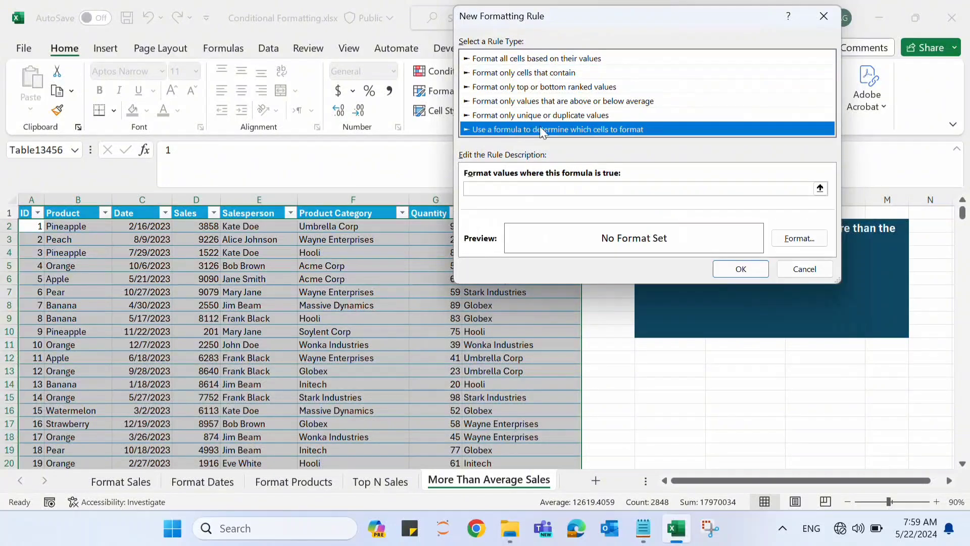
Step: Enter the rule formula =$D2>average($D$2:$D$357) to match sales above the column's average
{"action": "left_click", "coordinate": [532, 190]}
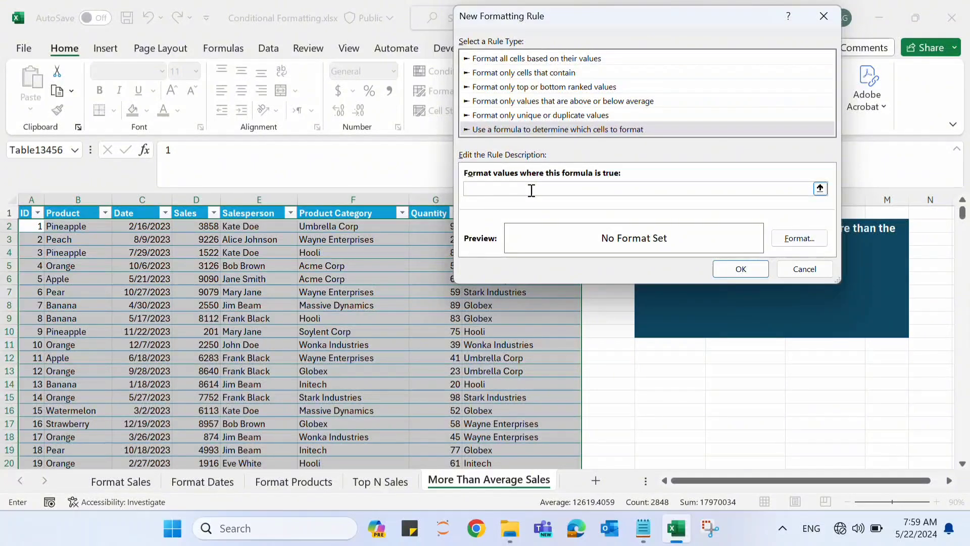
{"action": "type", "text": "="}
{"action": "left_click", "coordinate": [205, 225]}
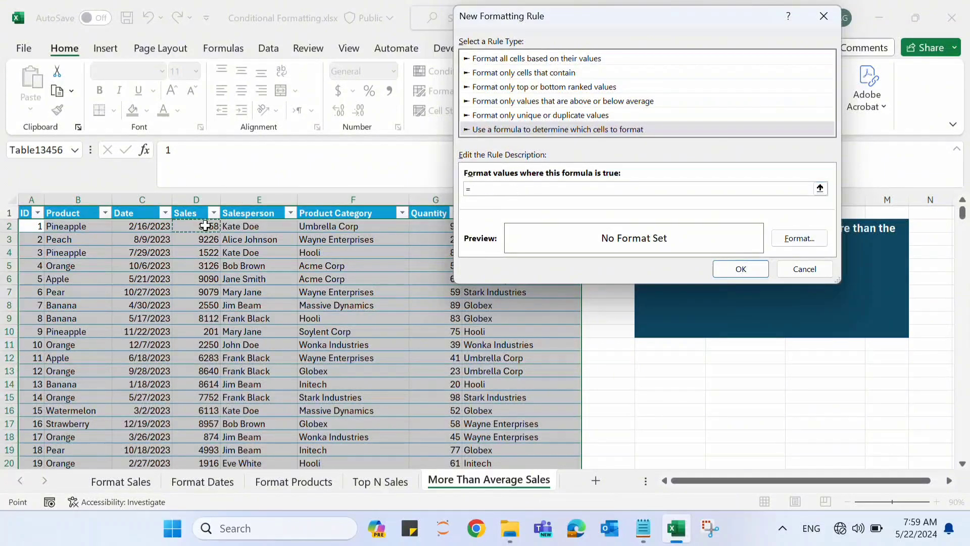
{"action": "left_click", "coordinate": [554, 193]}
{"action": "key", "text": "Left"}
{"action": "key", "text": "BackSpace"}
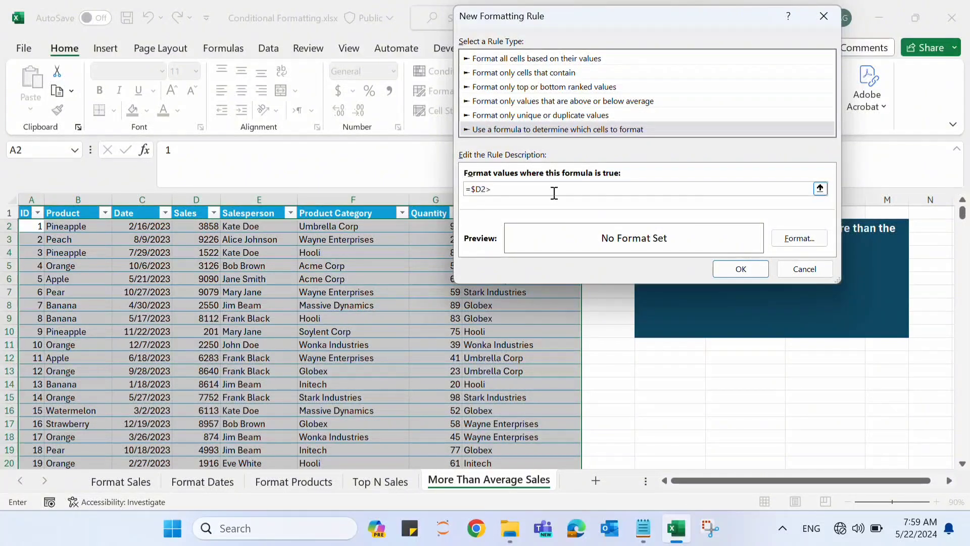
{"action": "type", "text": ">average("}
{"action": "left_click", "coordinate": [190, 209]}
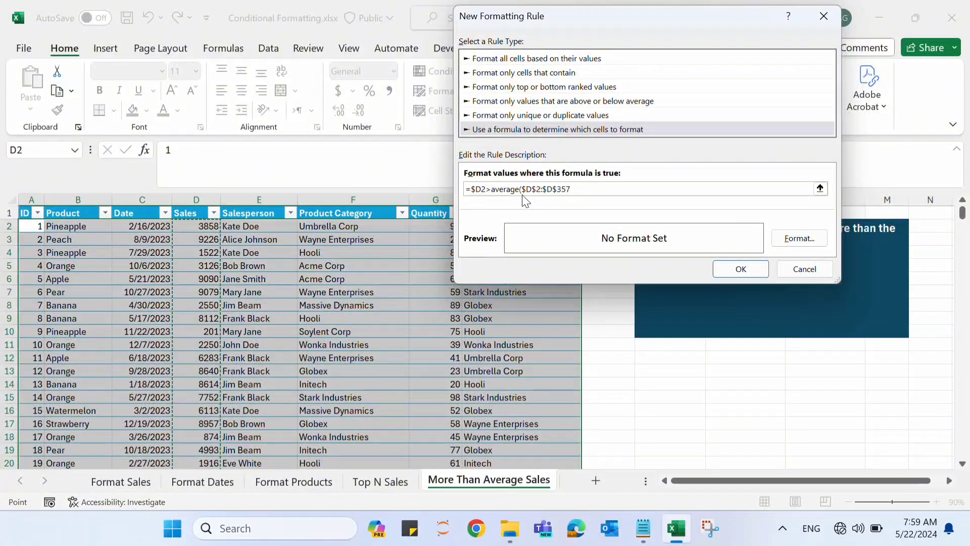
{"action": "type", "text": ")"}
Step: Give the above-average sales rule a light green fill, apply it to the table and check the highlighted rows
{"action": "left_click", "coordinate": [800, 239]}
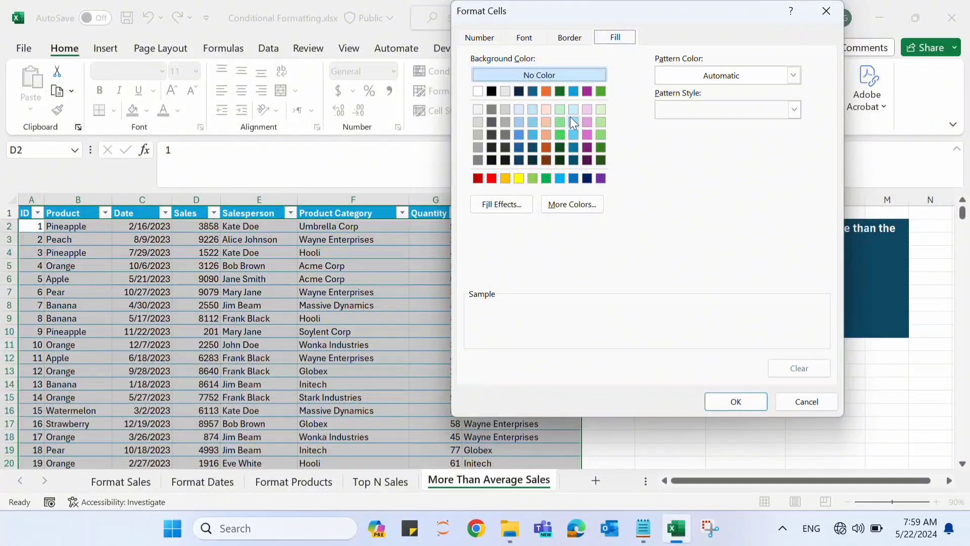
{"action": "left_click", "coordinate": [559, 110]}
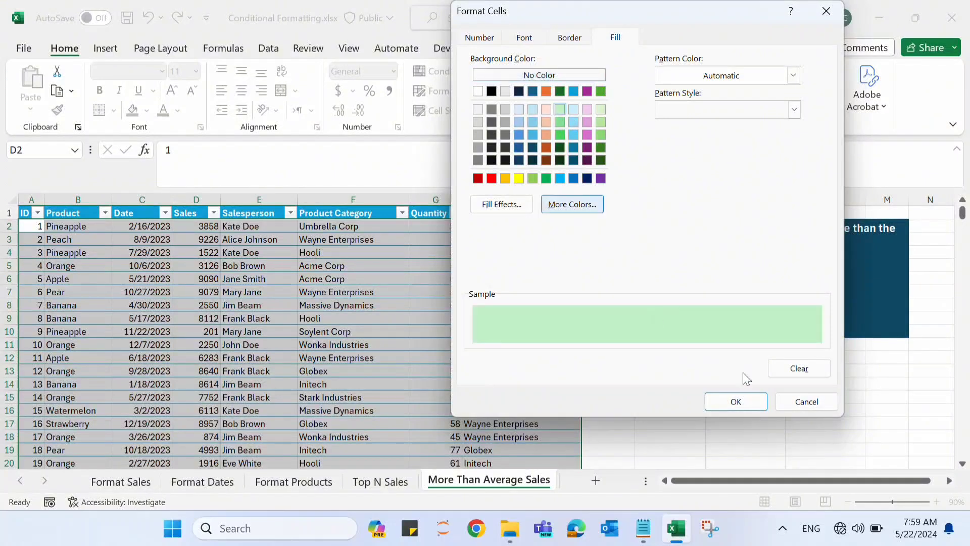
{"action": "left_click", "coordinate": [757, 404]}
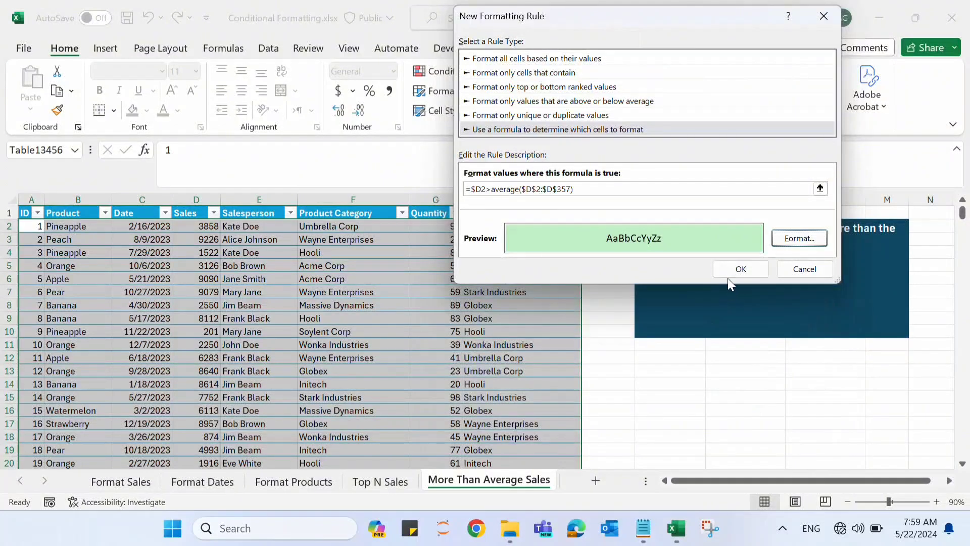
{"action": "left_click", "coordinate": [726, 274]}
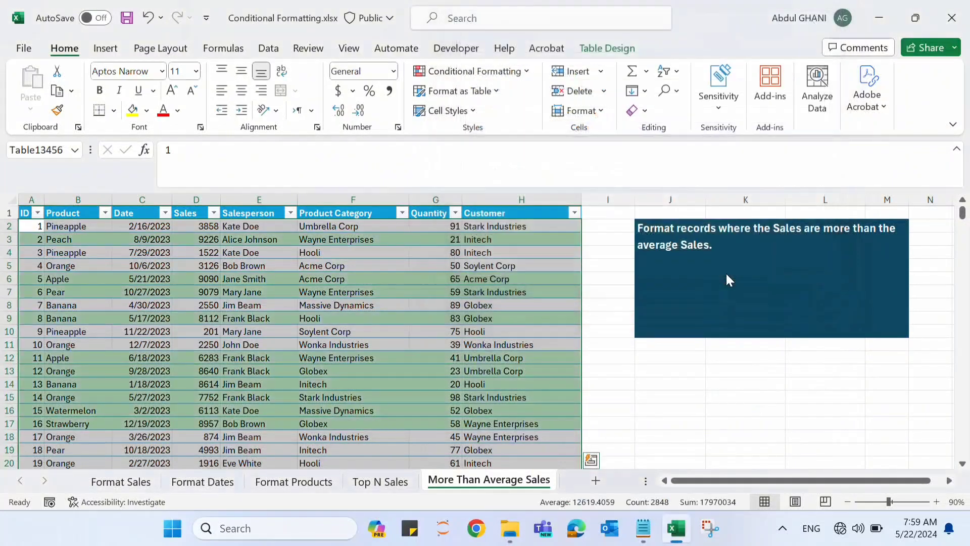
{"action": "left_click", "coordinate": [273, 368]}
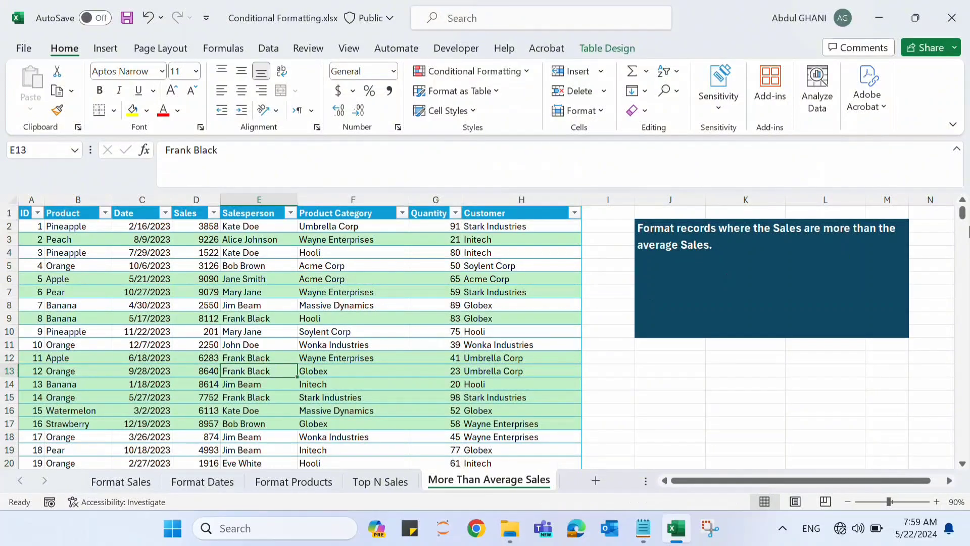
{"action": "left_click_drag", "start_coordinate": [962, 216], "coordinate": [963, 333]}
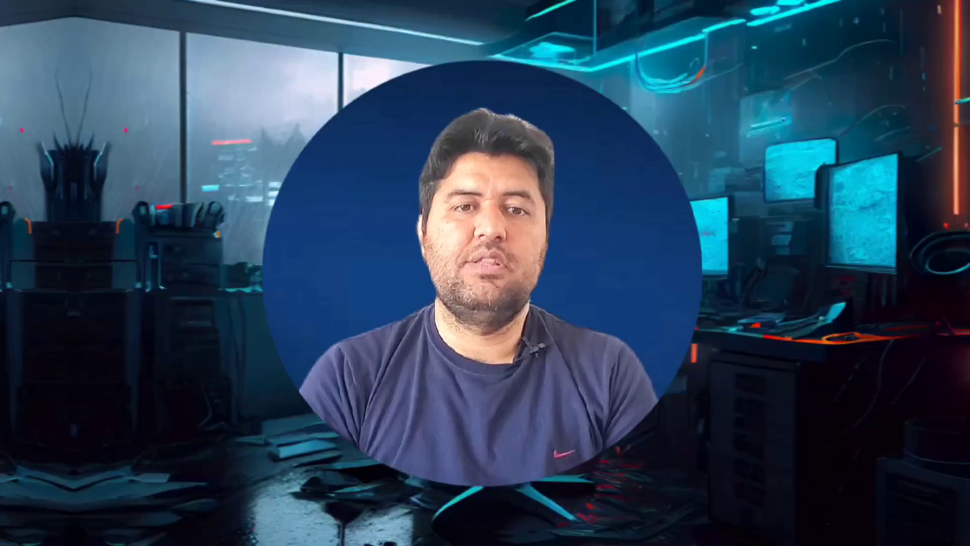